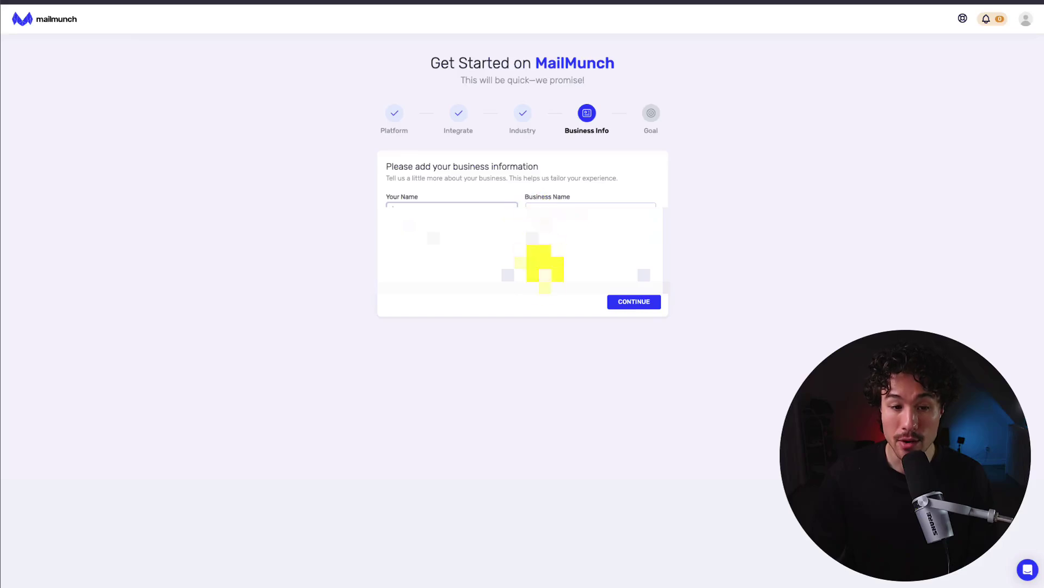
Step: Fill in the required personal name and business details, and submit the business information
click(632, 302)
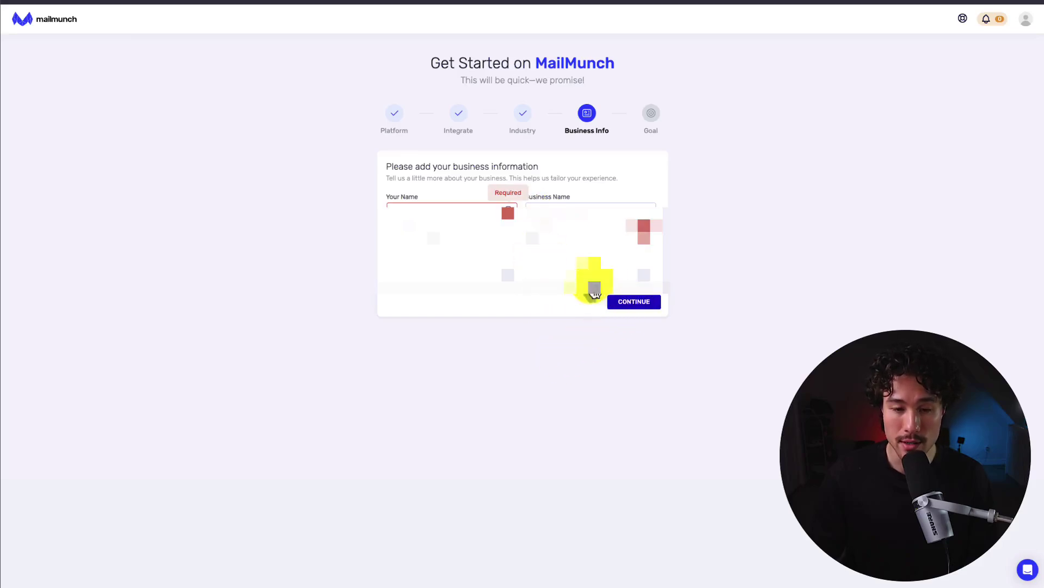
click(459, 211)
key(Tab)
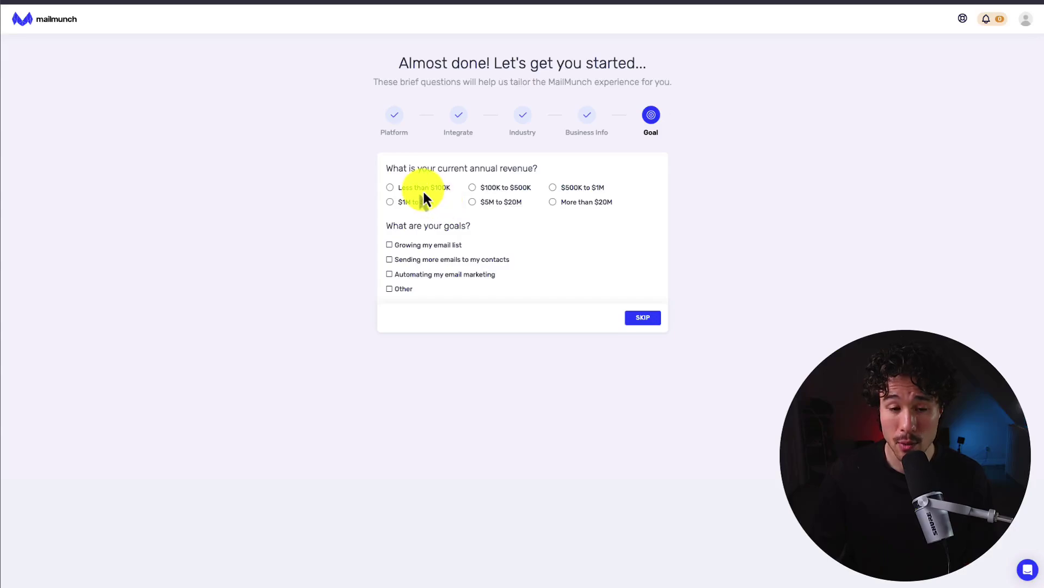
Step: Set the annual revenue to Less than $100K, choose Growing my email list as the goal, and finish the onboarding
click(423, 191)
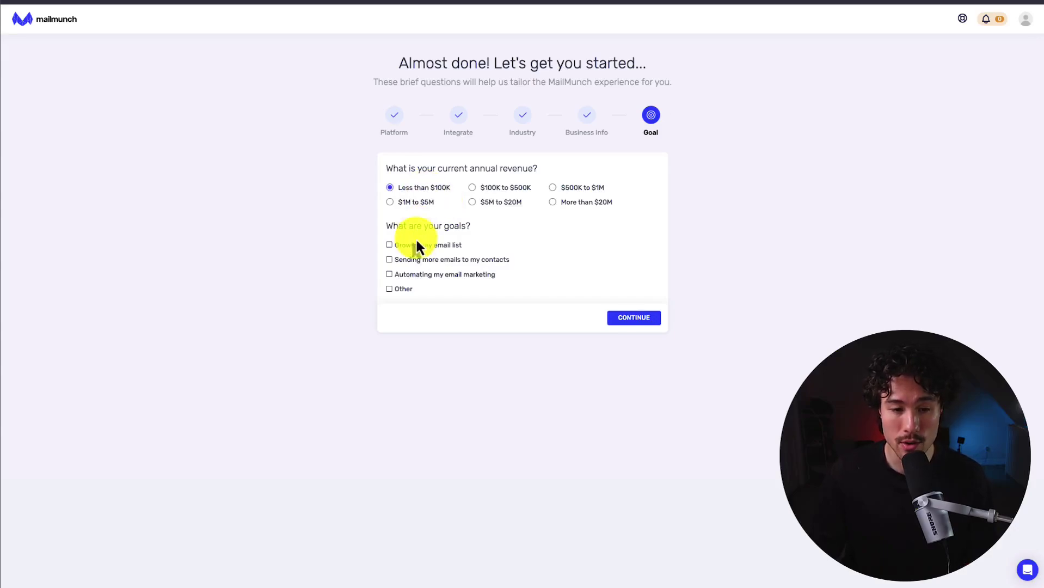
click(407, 290)
click(408, 290)
click(407, 248)
click(637, 318)
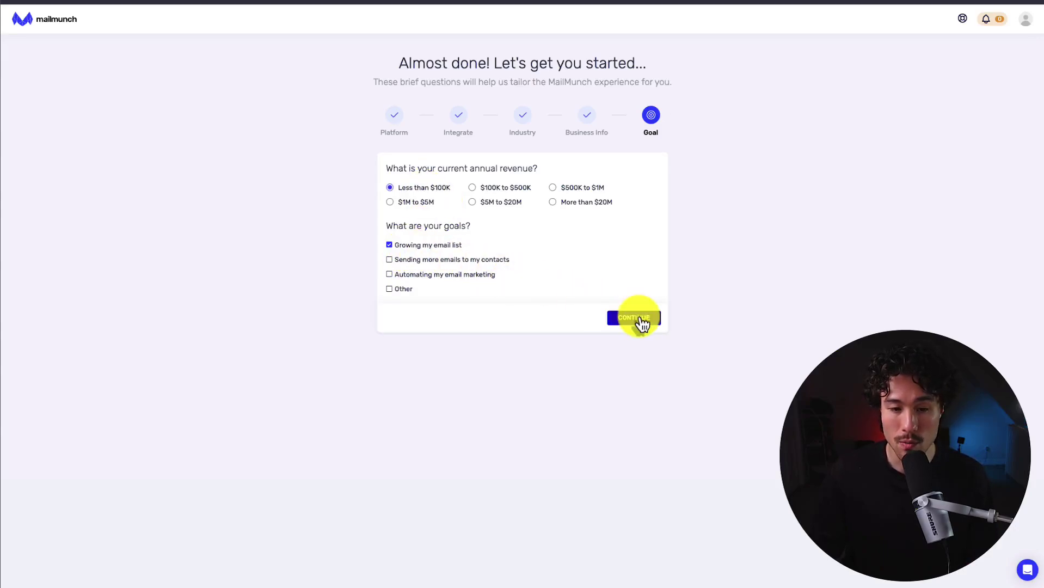
click(647, 547)
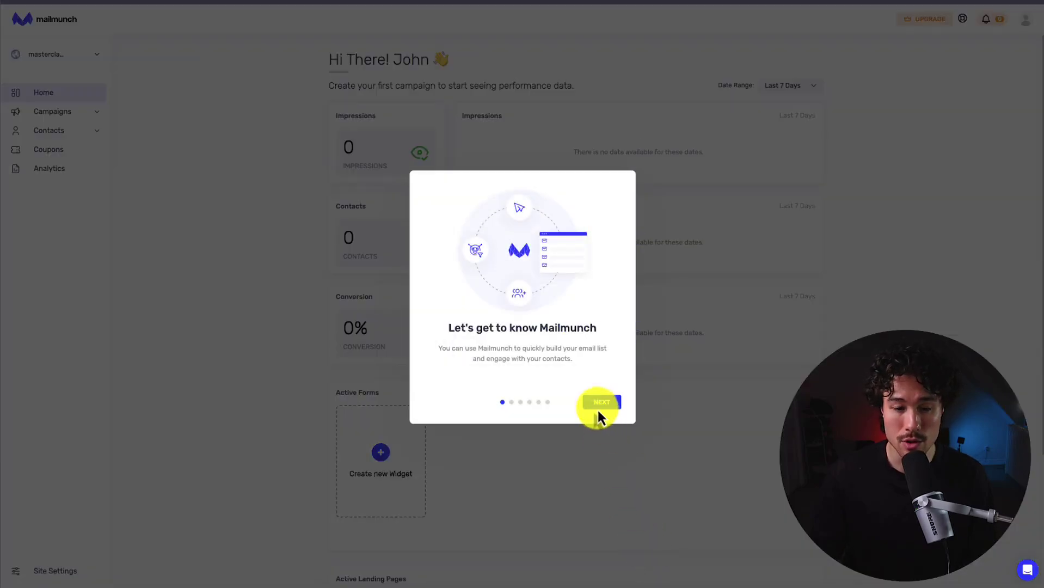
Step: Go through the Mailmunch introduction tour to its end and close it
click(598, 409)
click(598, 409)
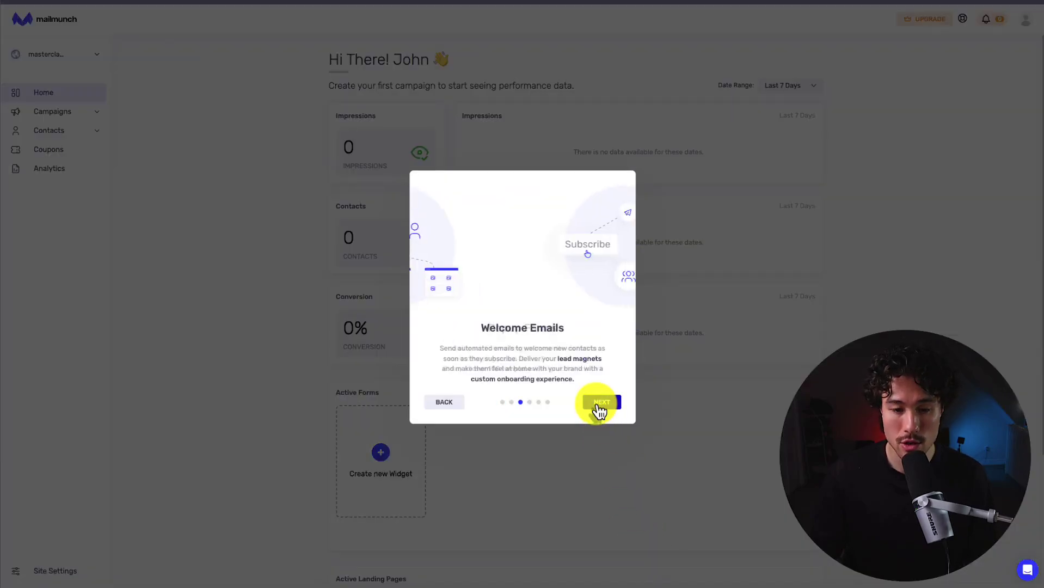
click(598, 409)
click(599, 409)
click(598, 409)
click(598, 410)
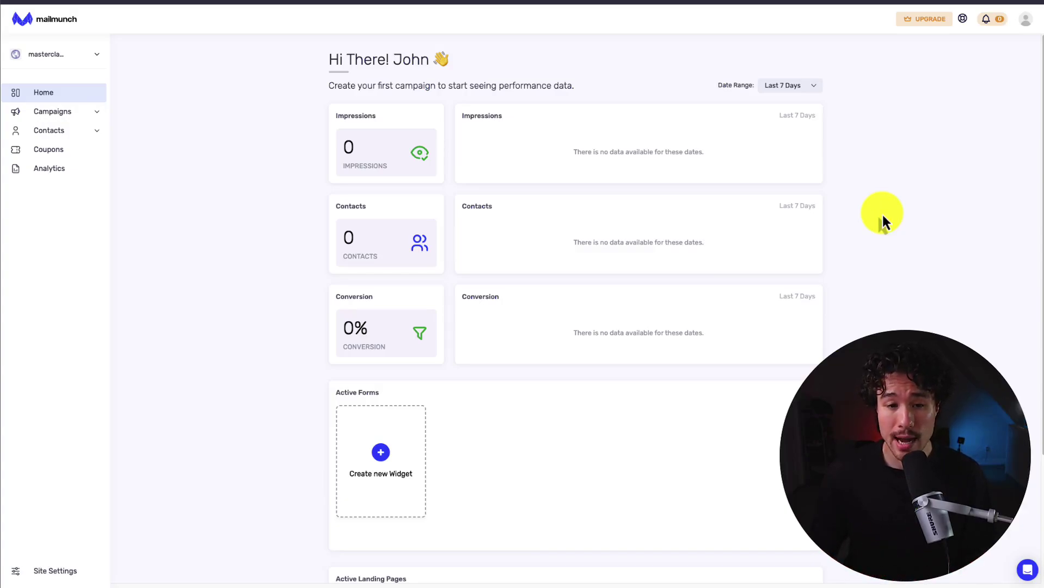
Step: Look over the home dashboard and the Campaigns, Contacts, Coupons and Analytics sections
scroll(882, 222, down, 3)
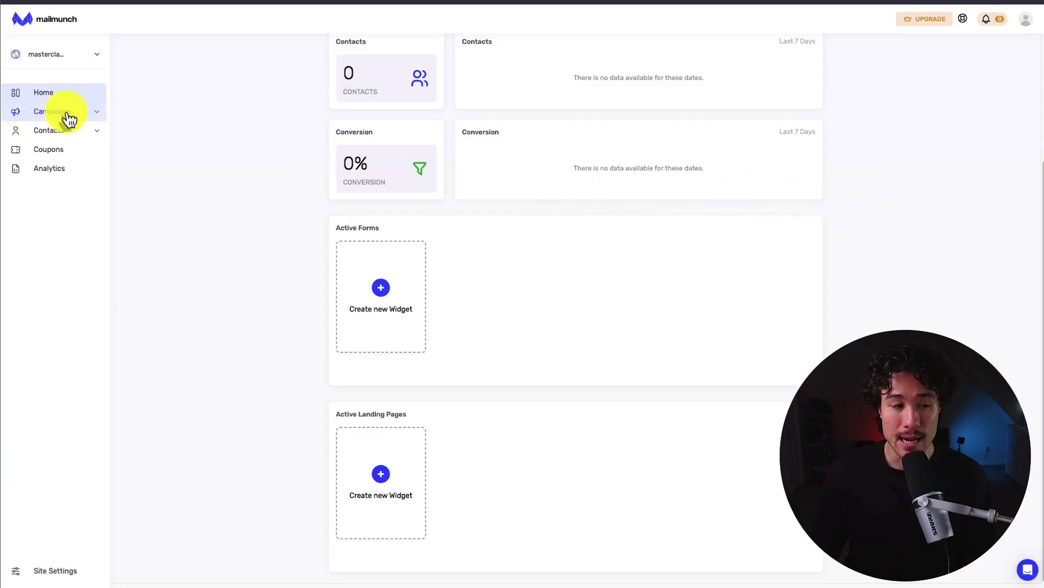
click(37, 114)
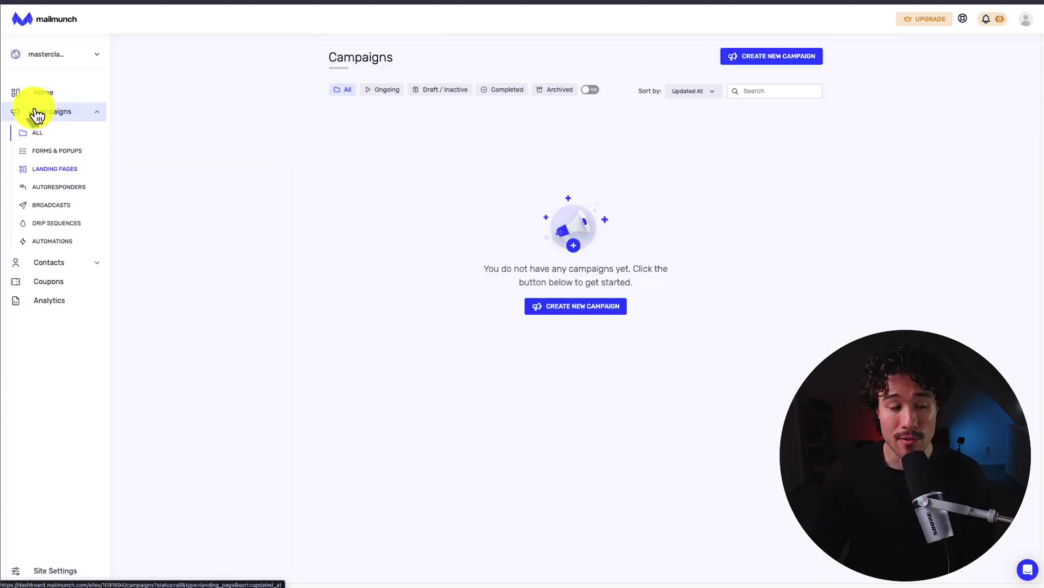
click(60, 262)
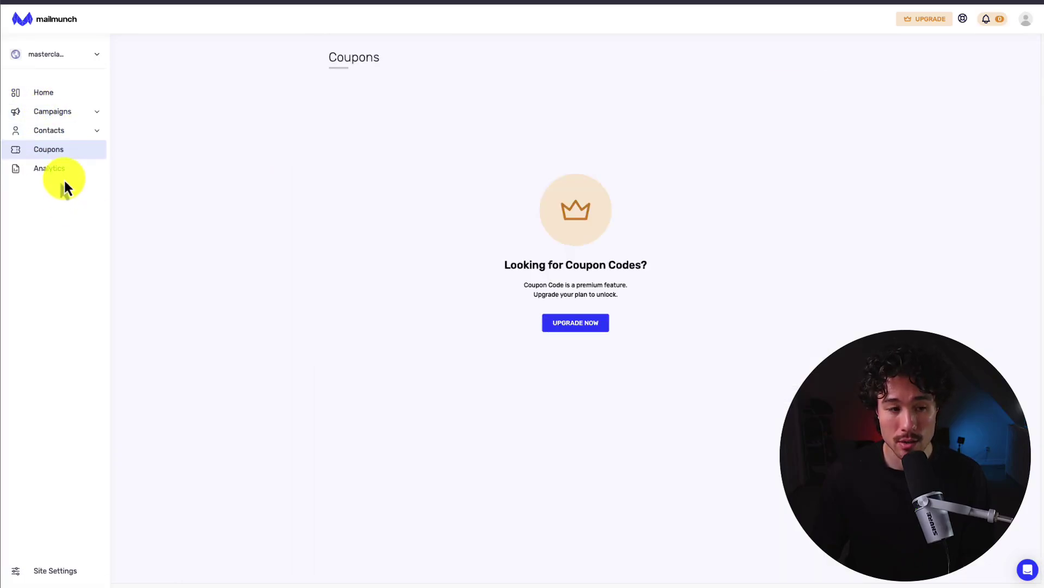
click(63, 173)
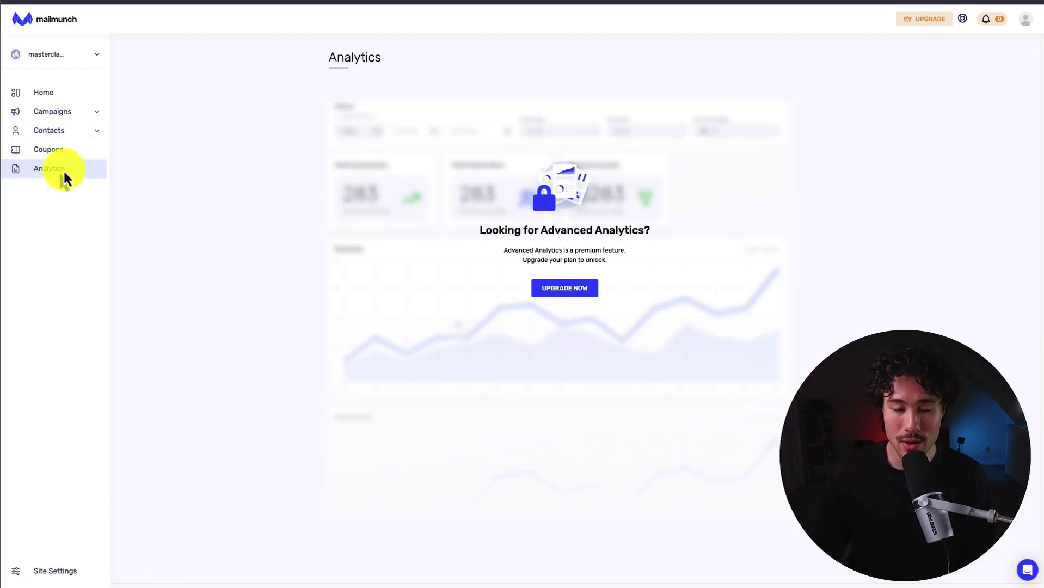
Step: Review the campaign types: forms & popups, landing pages, autoresponders, broadcasts and drip sequences
click(54, 111)
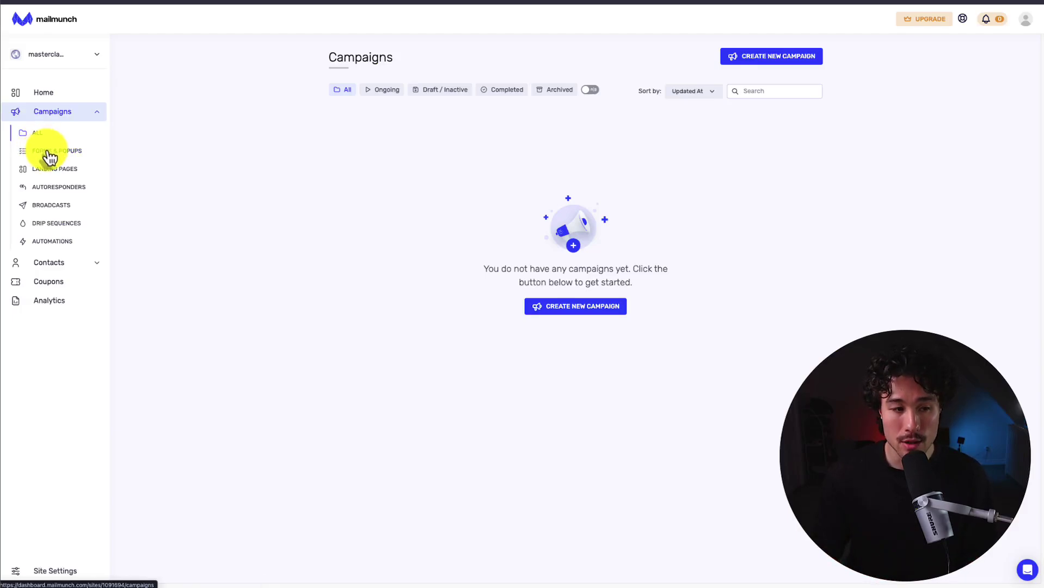
click(41, 152)
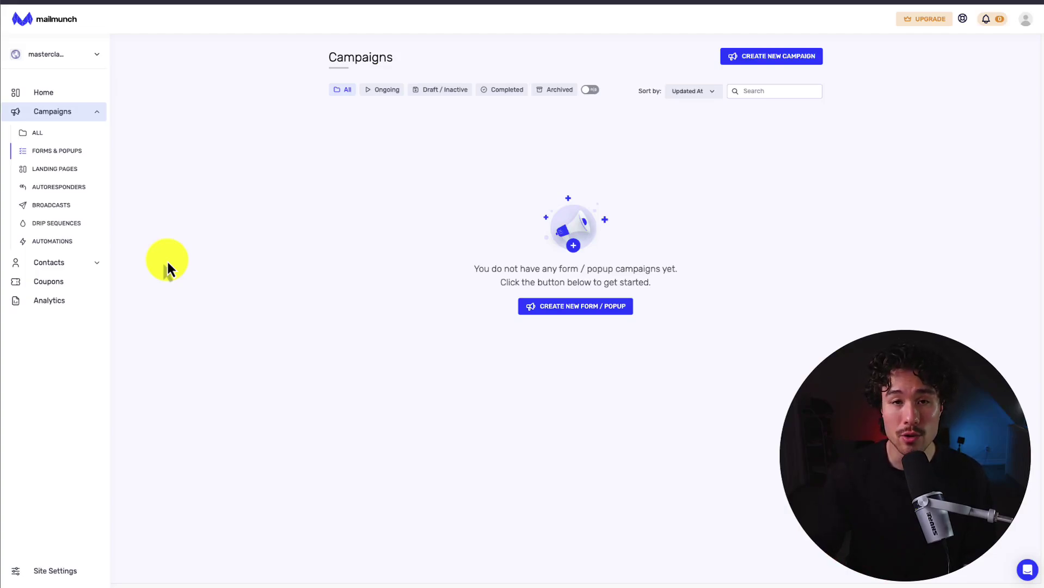
click(60, 173)
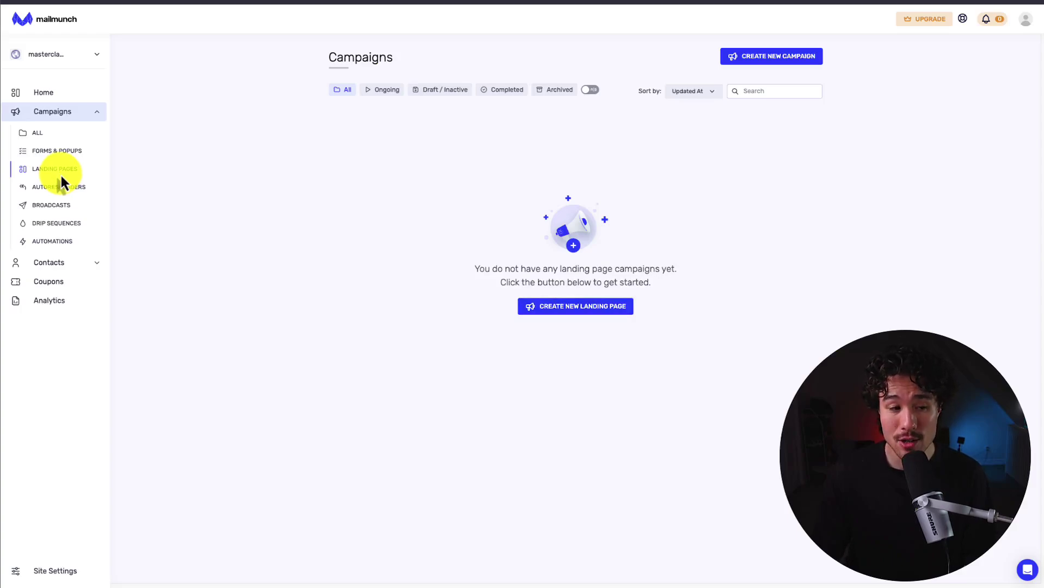
click(78, 192)
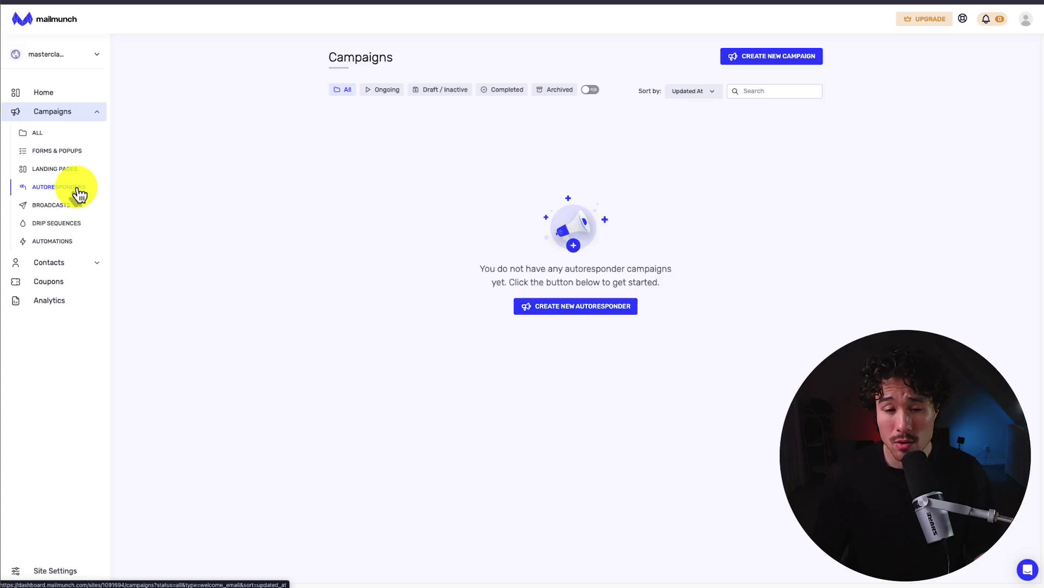
click(70, 210)
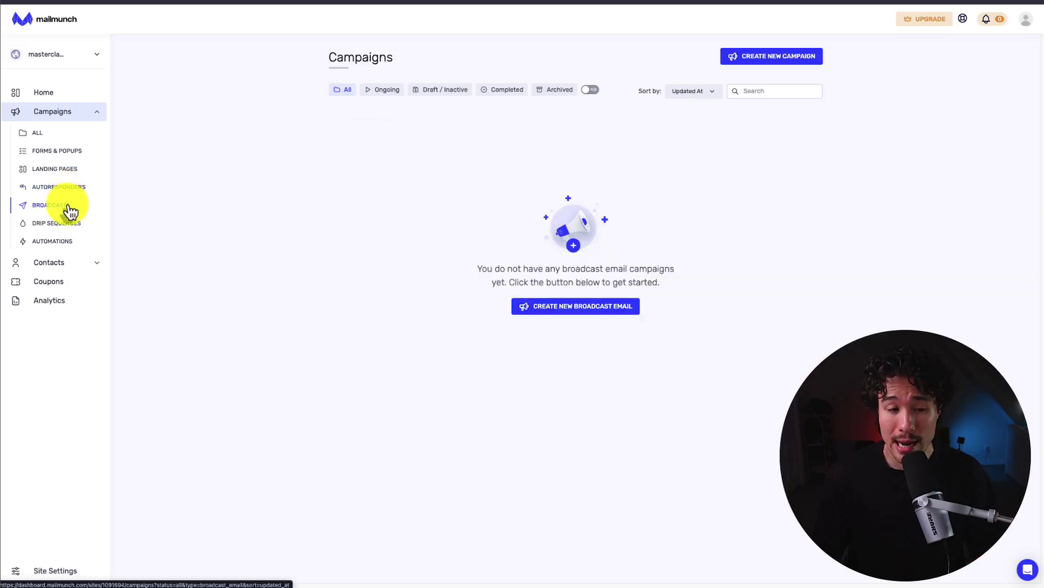
click(69, 228)
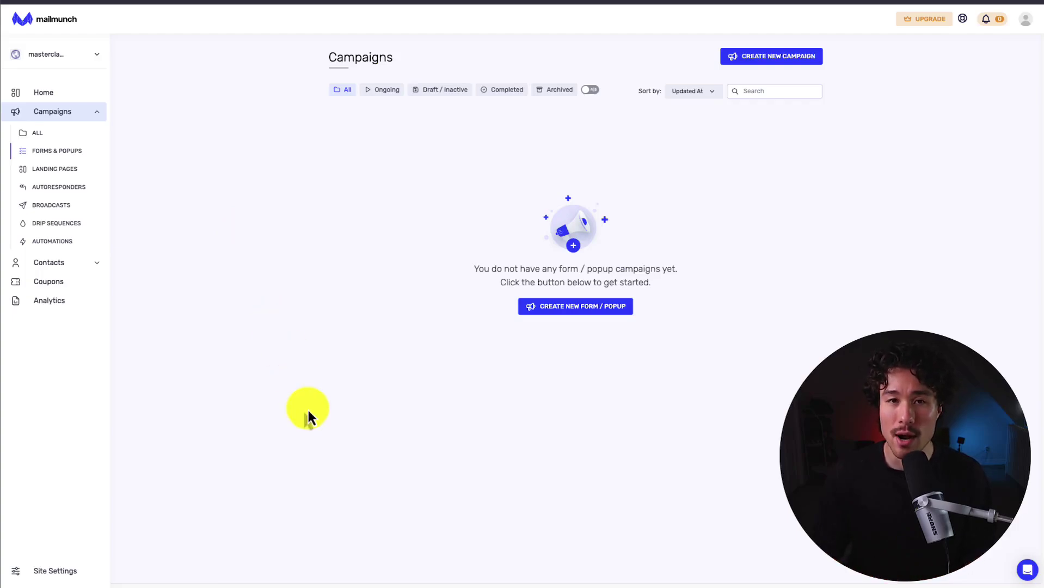
Step: Create a new form/popup campaign with the suggested name, assigned to the Shopify Customers list
click(548, 310)
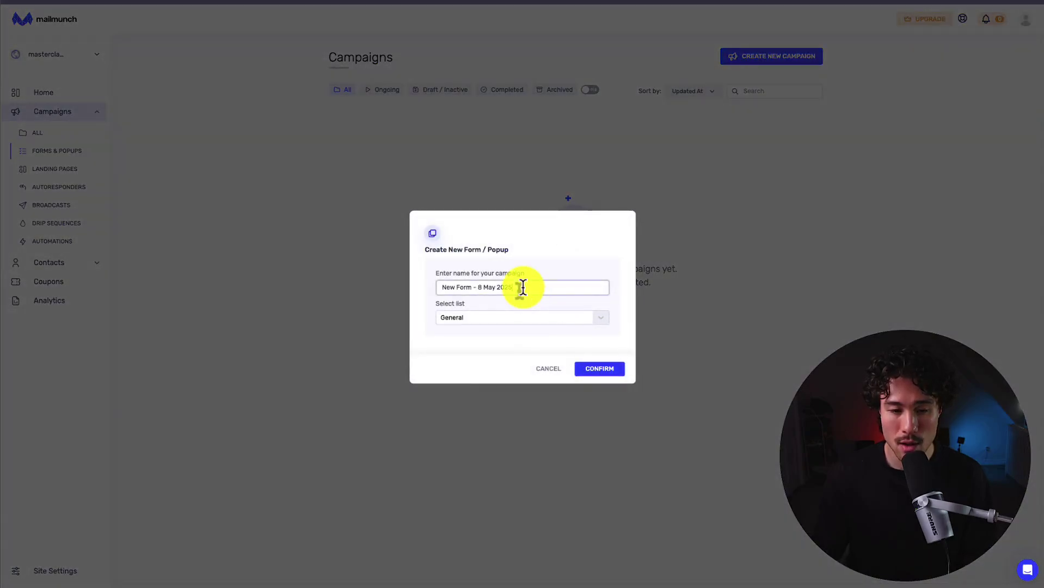
click(479, 319)
click(467, 354)
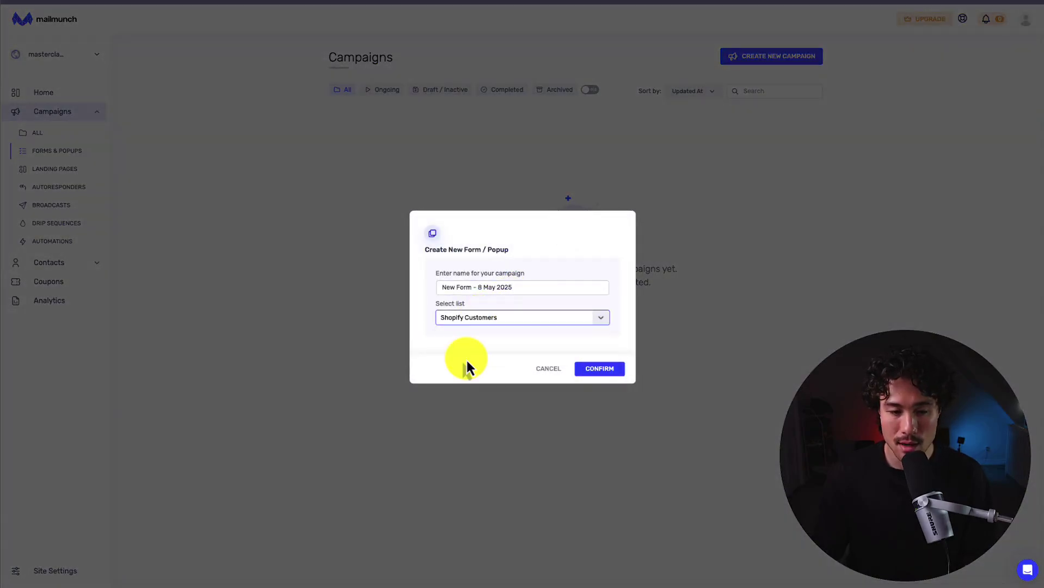
click(594, 368)
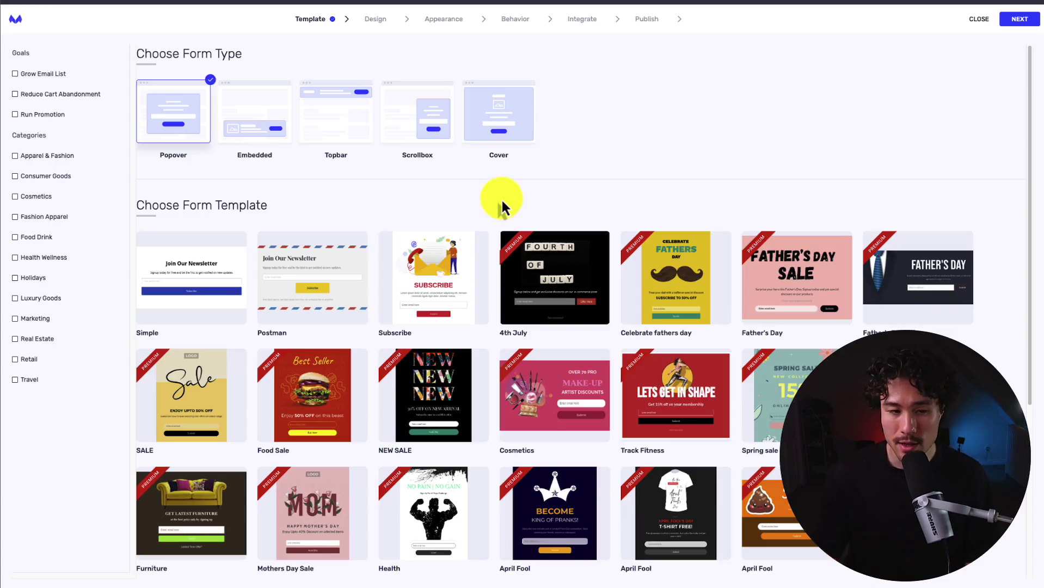
Step: Compare the templates offered for the Embedded, Topbar, Scrollbox and Cover form types
click(227, 129)
click(337, 135)
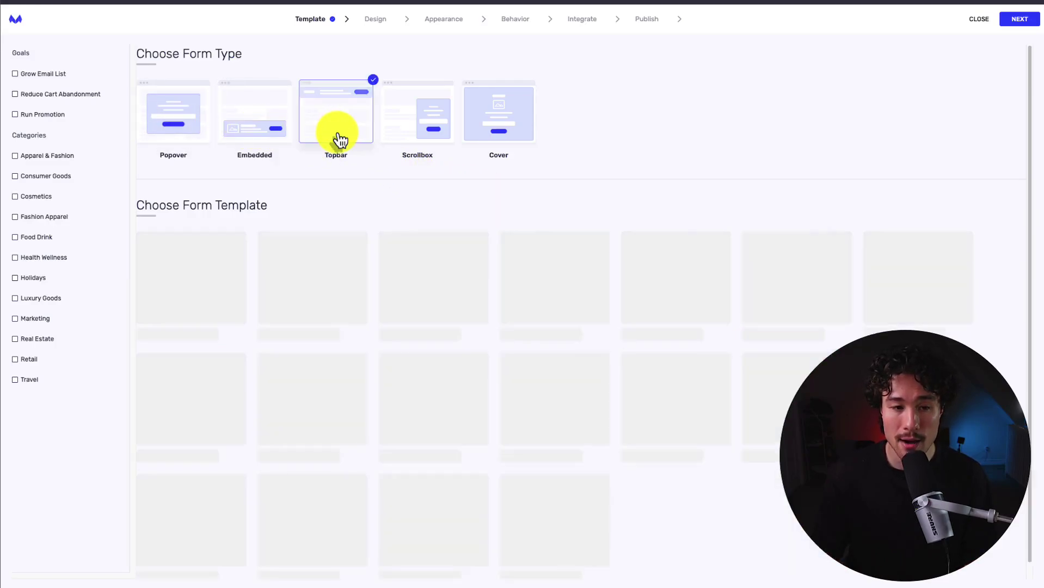
click(434, 134)
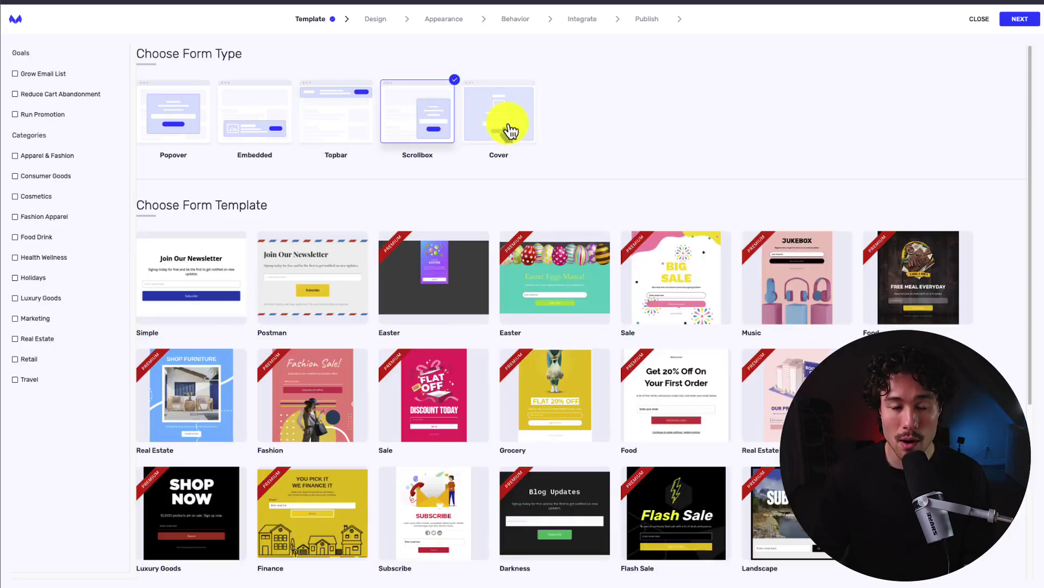
click(511, 131)
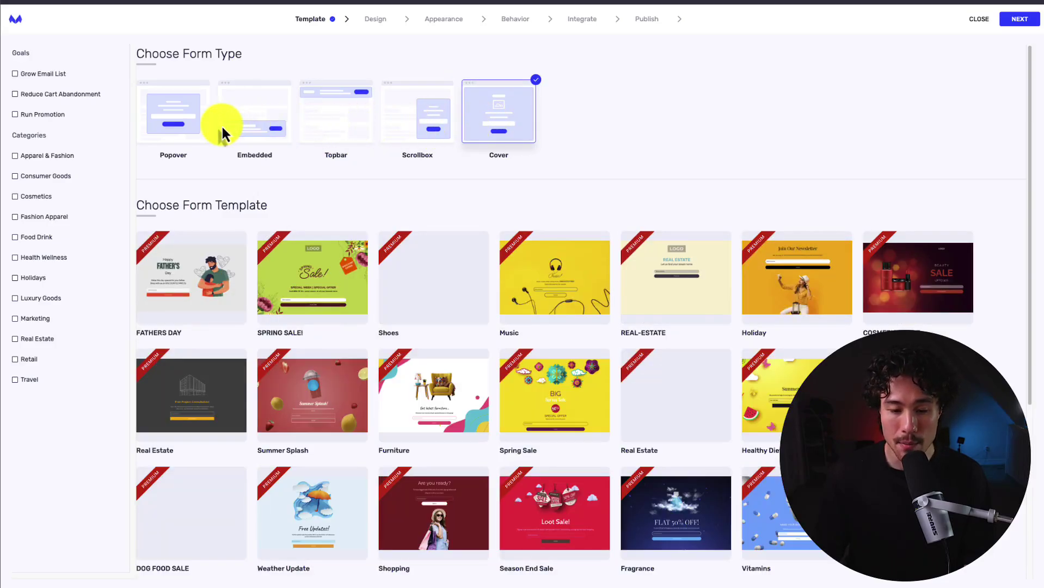
Step: Choose the Popover form type with the Simple template and proceed to its design
click(169, 130)
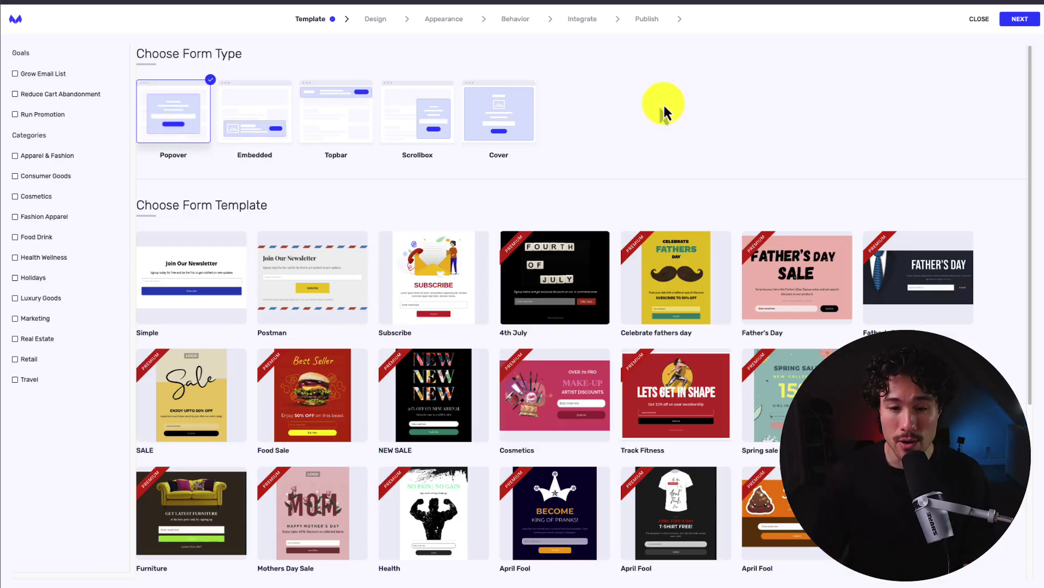
click(203, 274)
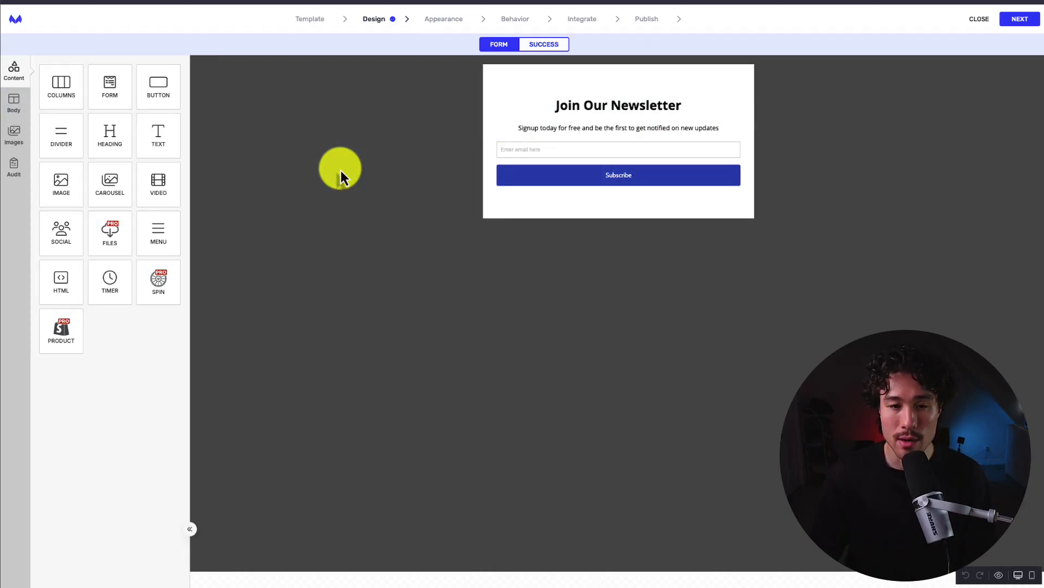
Step: Change the popup's "Join Our Newsletter" heading to "Signup for 10% off"
click(600, 108)
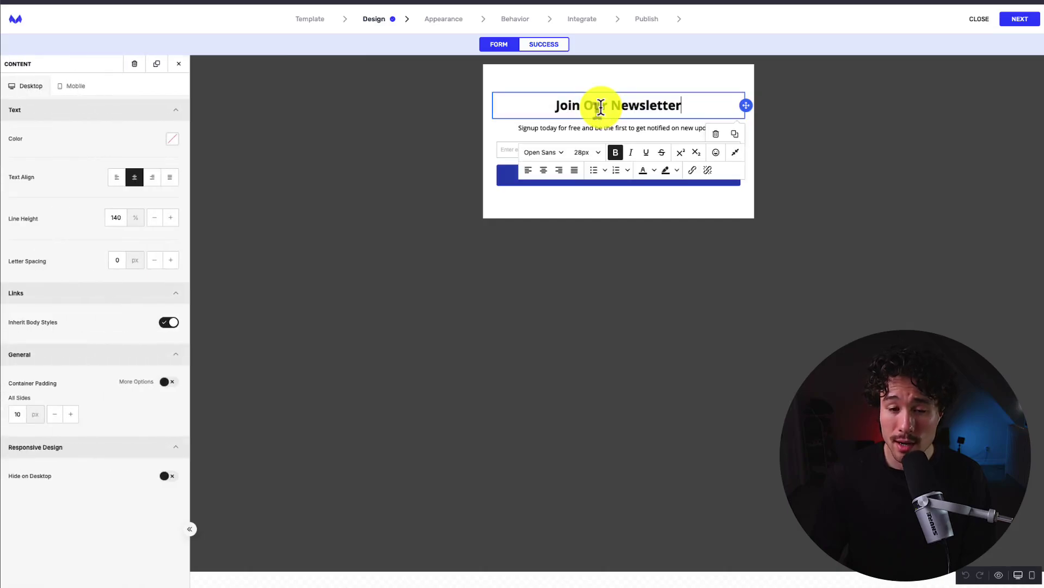
click(574, 129)
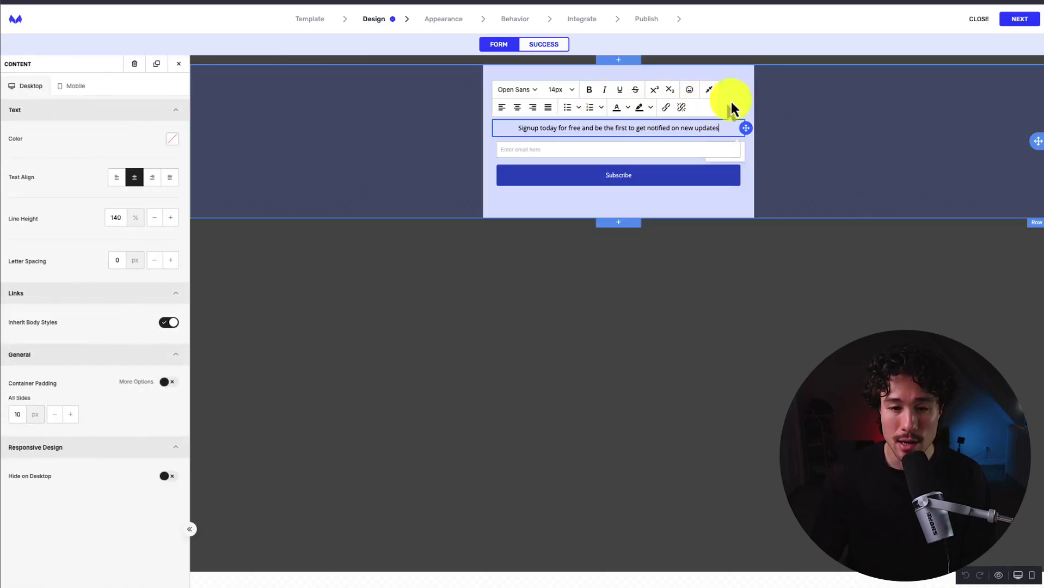
click(757, 98)
click(657, 104)
key(super+a)
text(Signup)
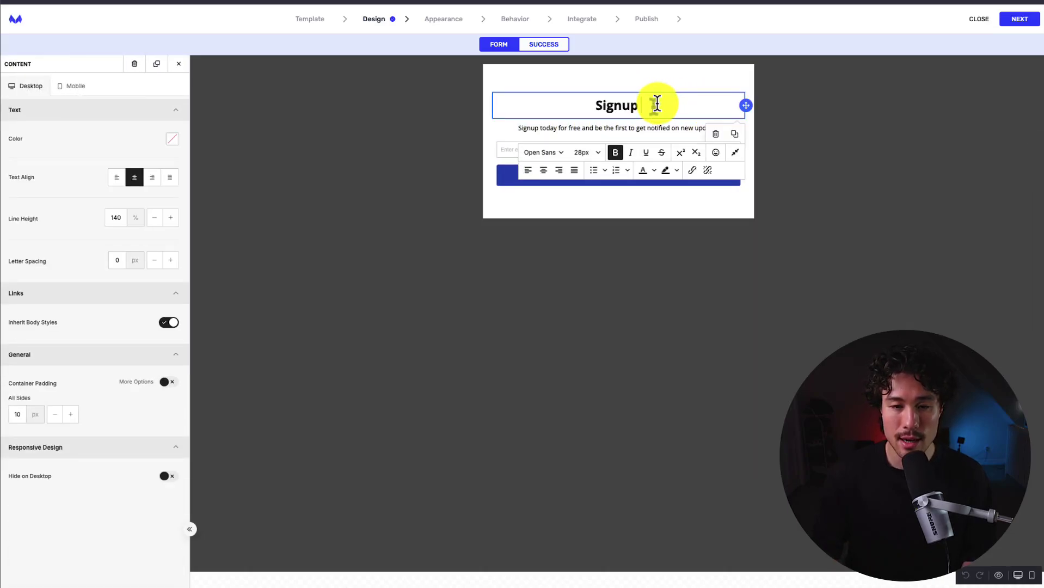
text( for 10% off)
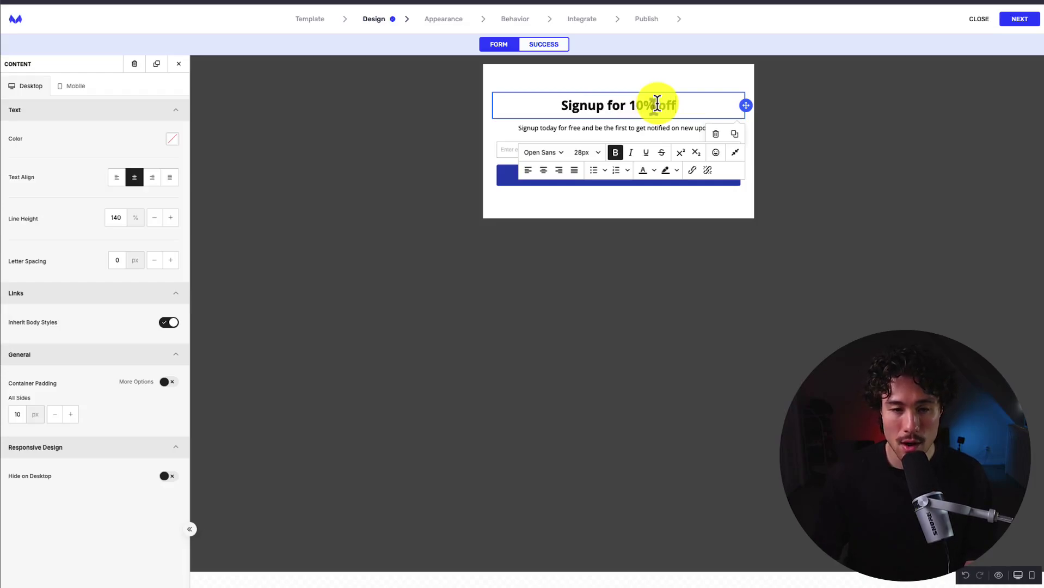
key(Escape)
Step: Add a heading block between the signup description and the email field
drag(109, 136, 608, 141)
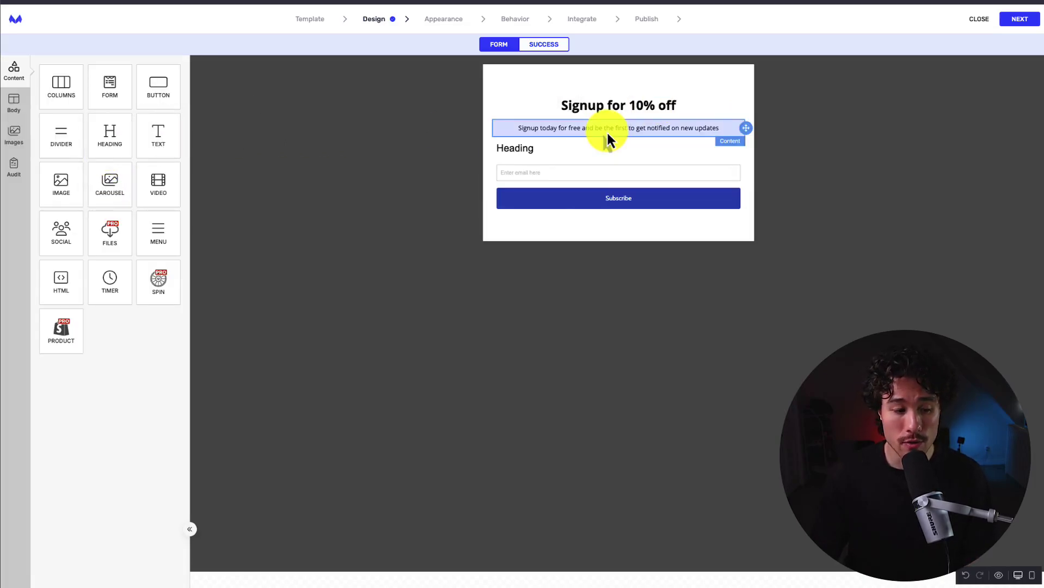
Step: Try a video block above the email field and remove it from the form
drag(158, 182, 599, 172)
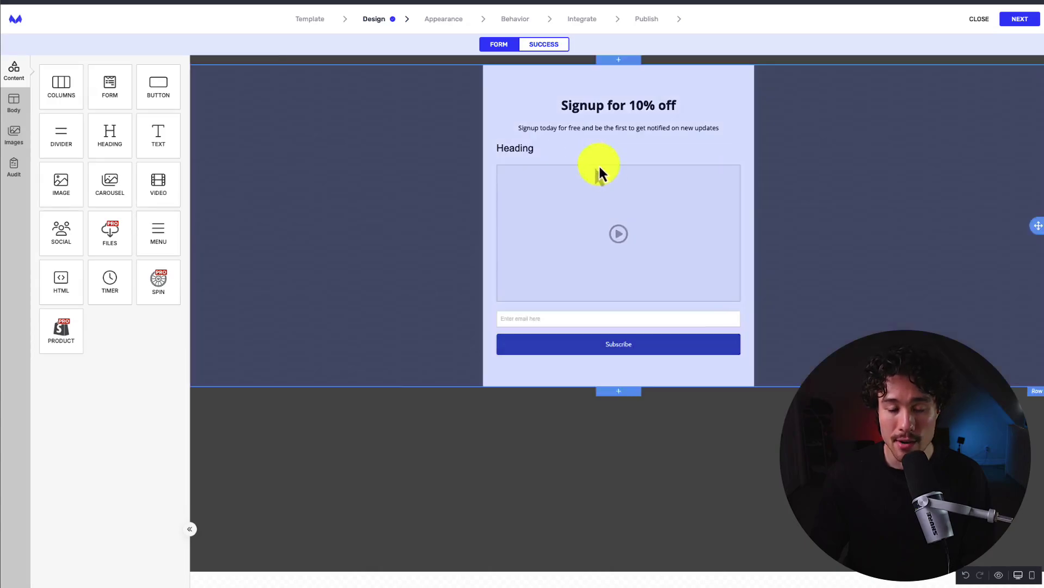
click(665, 230)
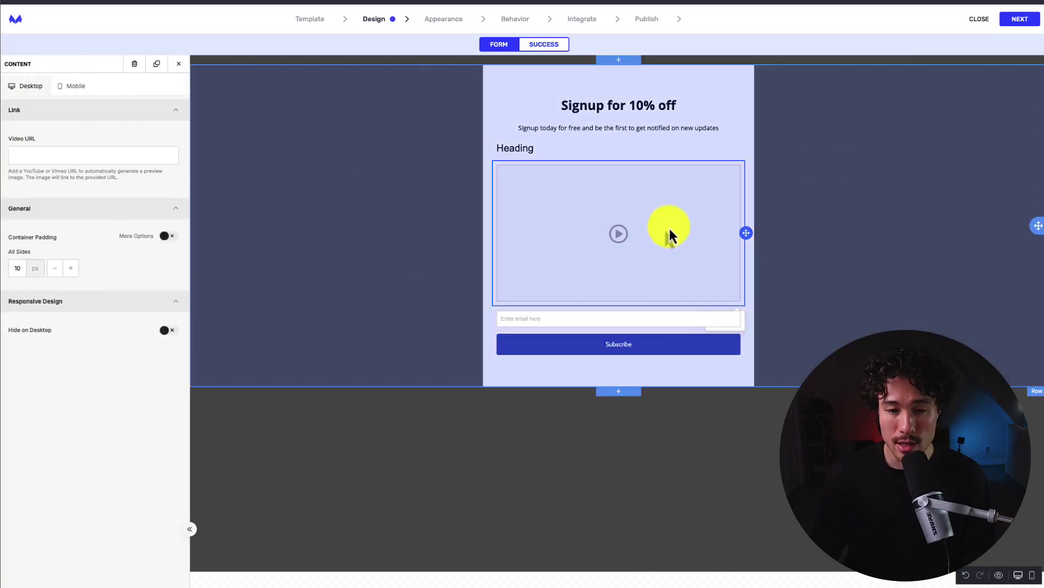
click(721, 322)
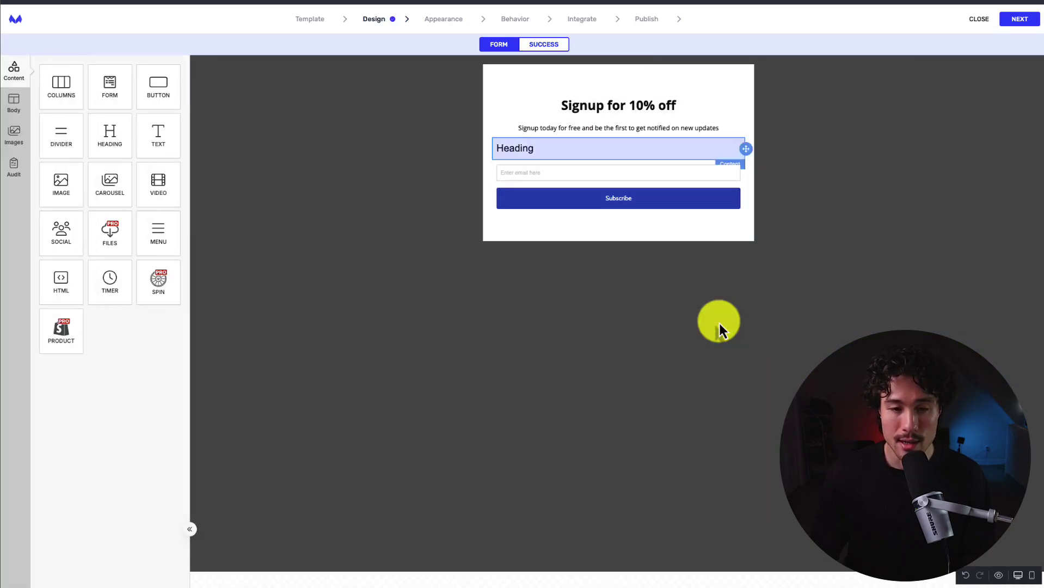
Step: Add a party popper emoji after the "Successfully Subscribed" heading on the success view
click(547, 46)
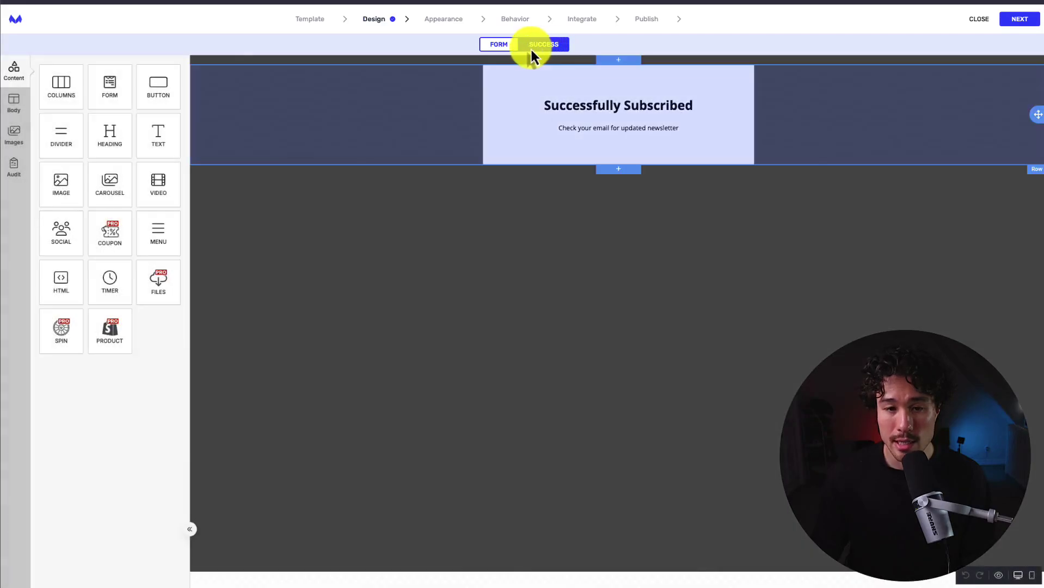
click(692, 100)
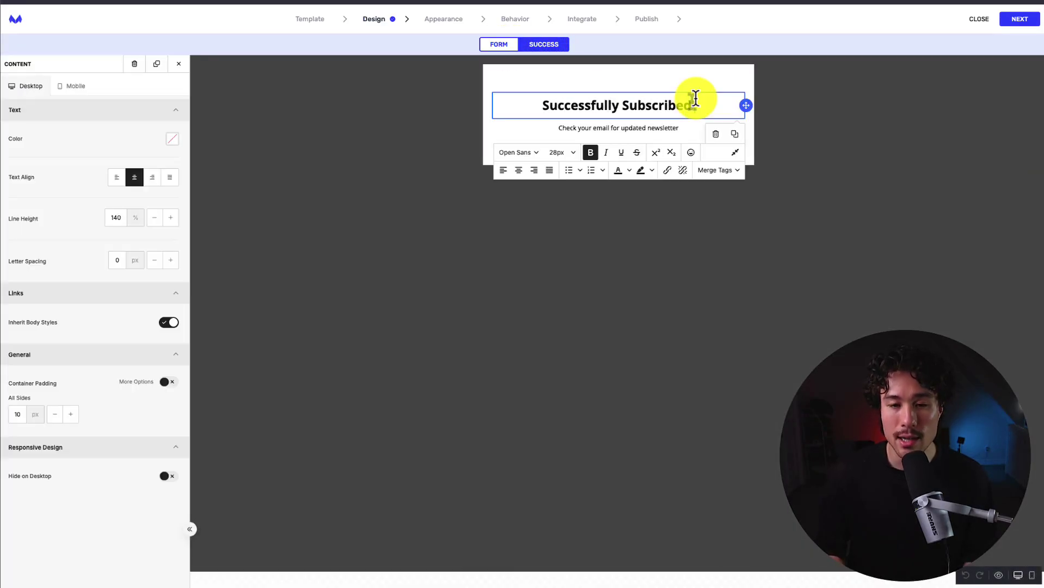
key(ctrl+super+space)
click(702, 157)
click(751, 257)
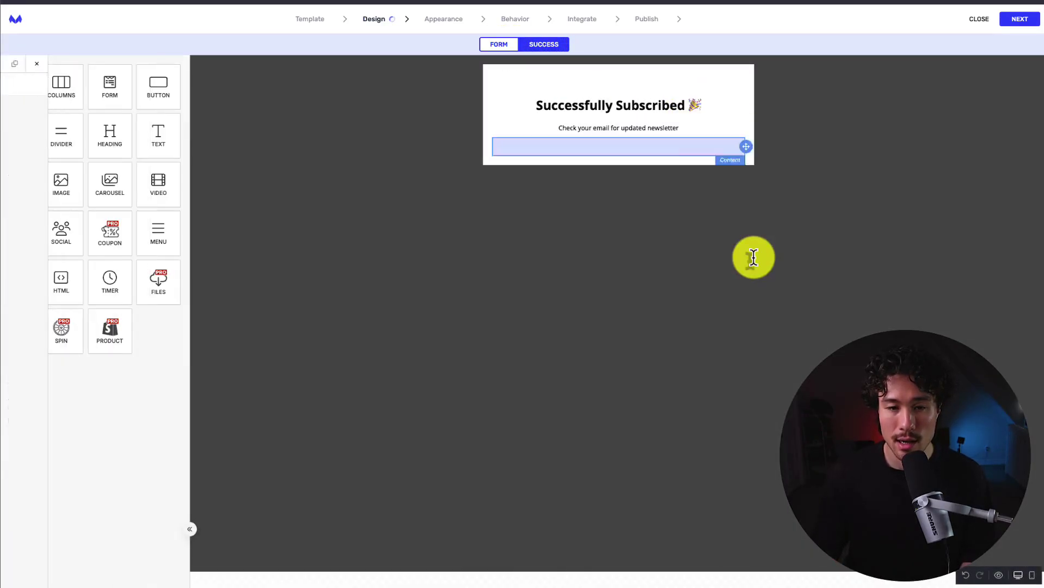
Step: Return to the signup form view and delete the placeholder heading block above the email field
click(499, 46)
click(550, 146)
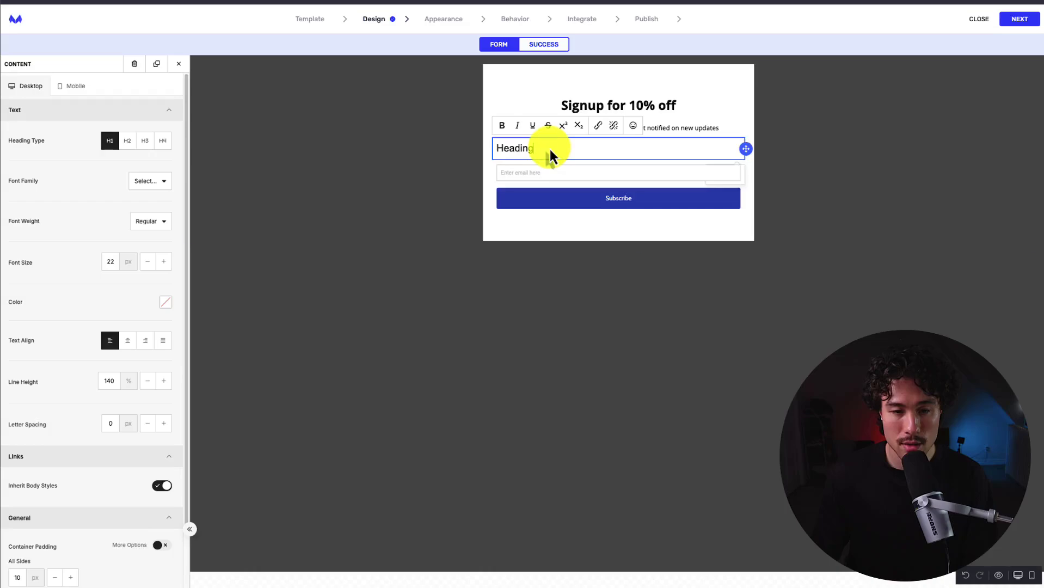
click(746, 177)
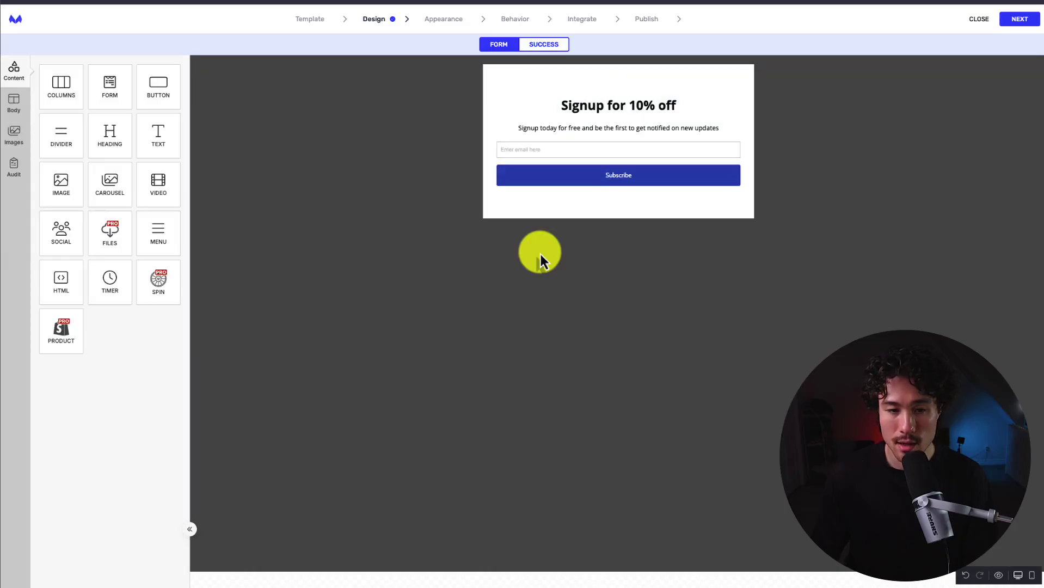
Step: Set the form body's background color to white and keep the content alignment centered
click(19, 110)
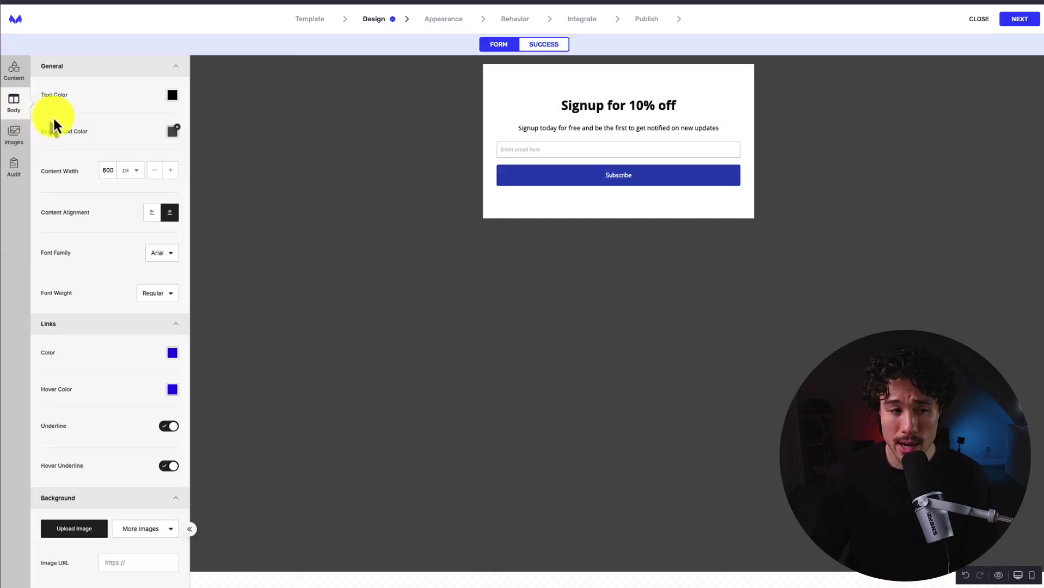
click(169, 133)
drag(148, 169, 57, 123)
click(57, 143)
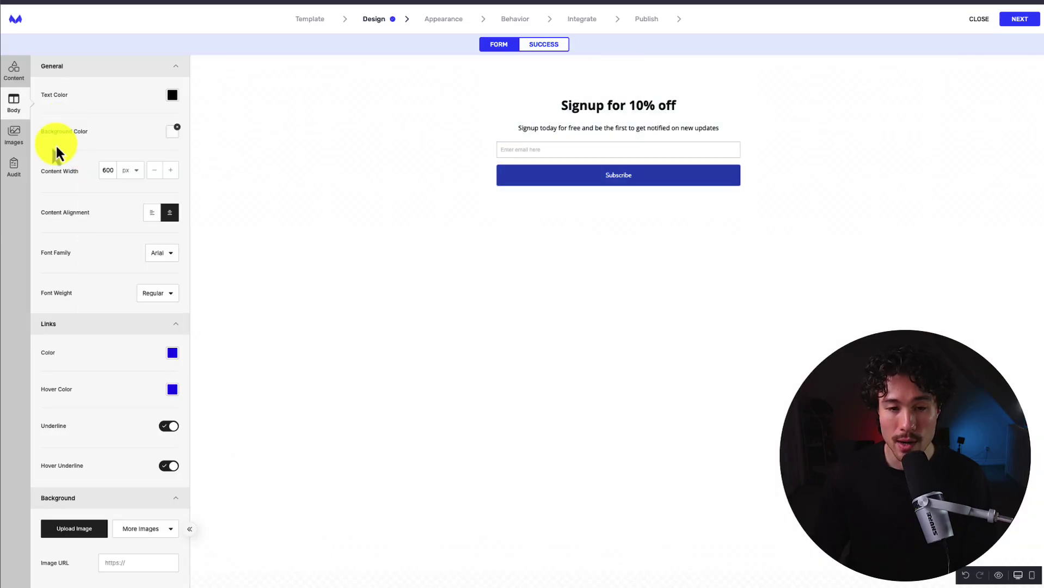
click(152, 212)
click(170, 212)
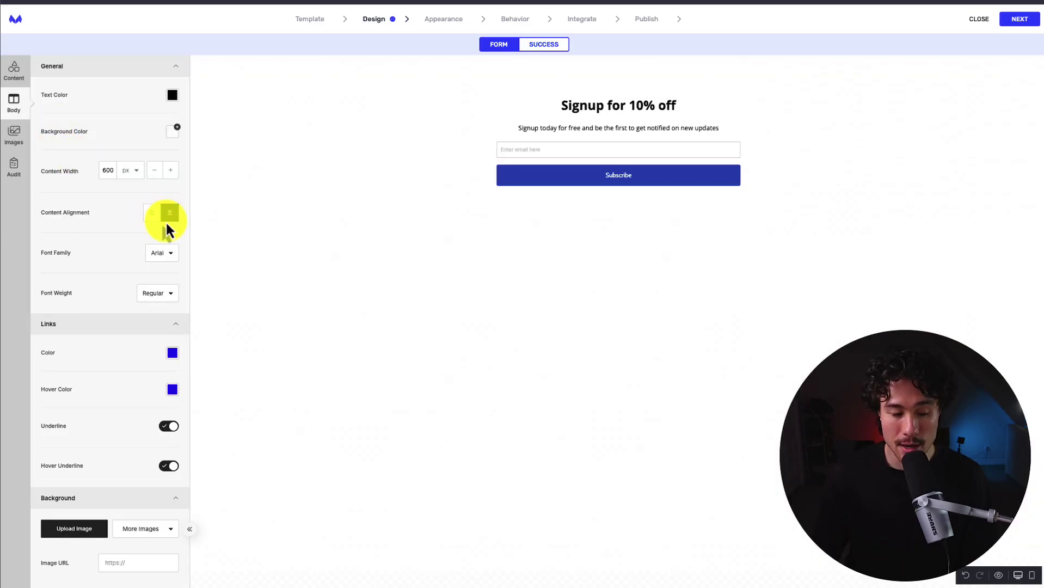
Step: Change the body's link color to near-black and the link hover color to black, with link underlining turned off
click(172, 353)
drag(154, 413, 161, 433)
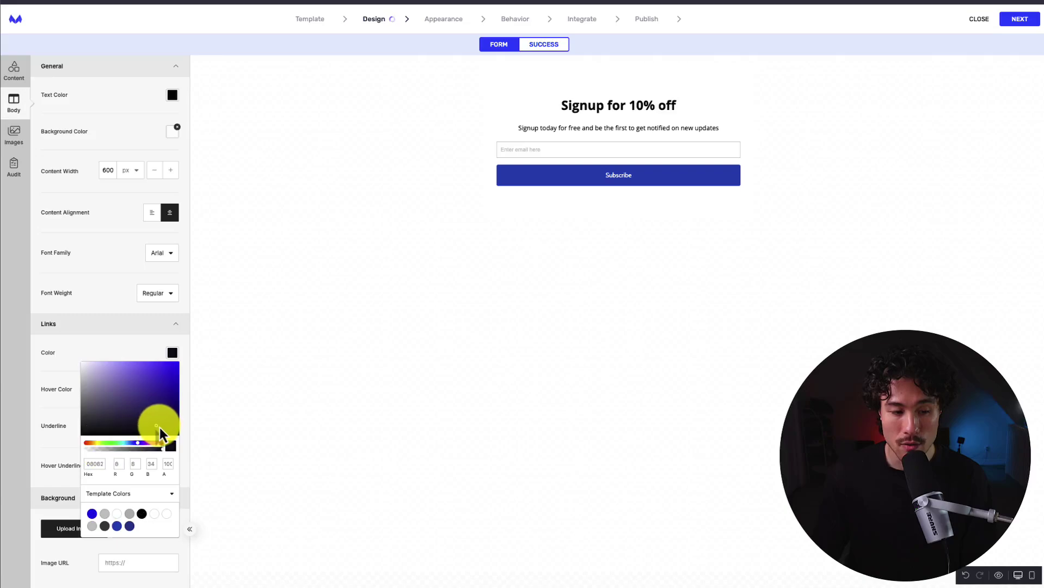
click(172, 389)
click(172, 389)
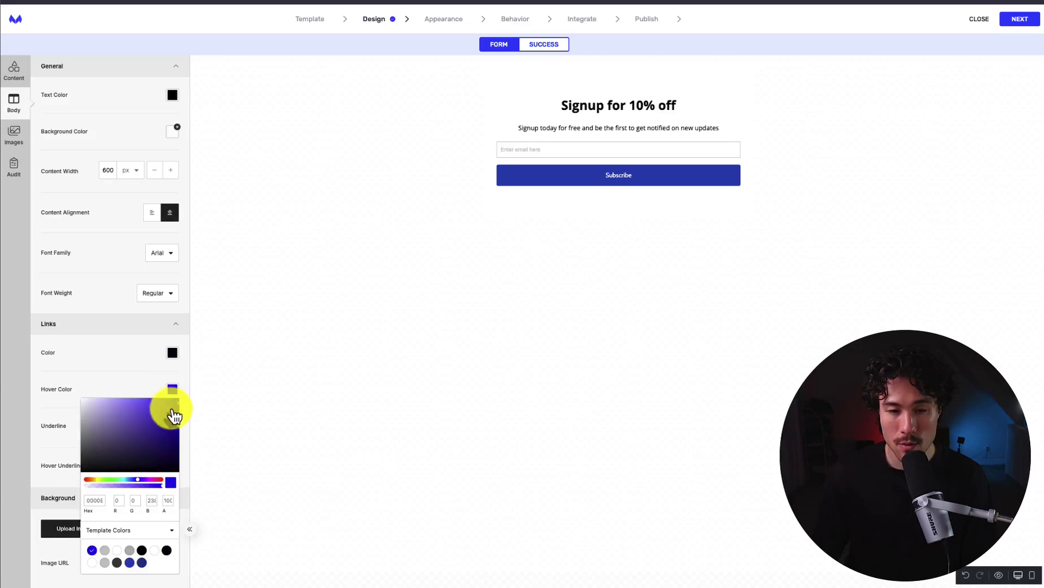
click(175, 474)
click(101, 357)
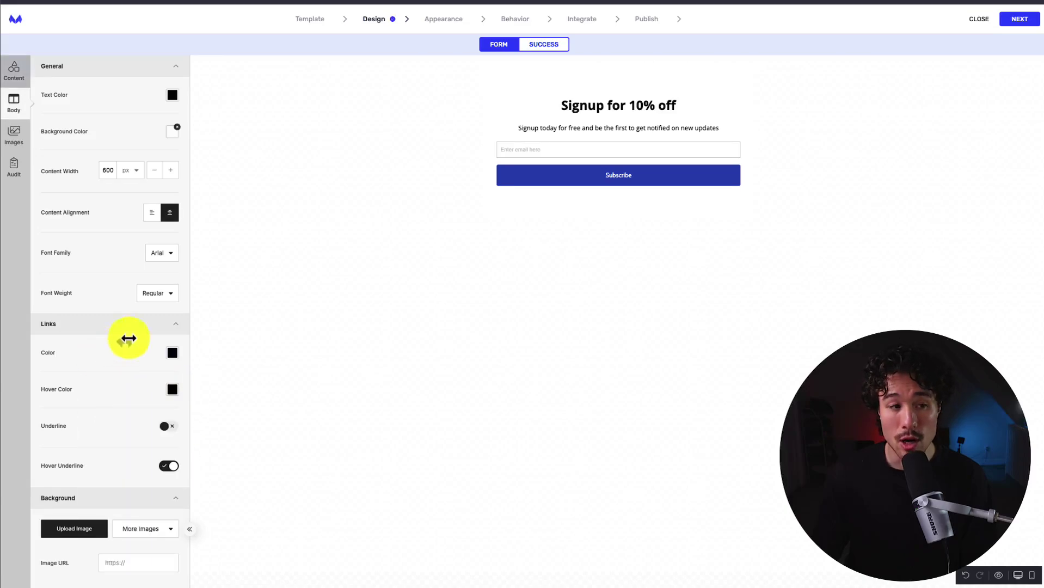
click(13, 136)
click(14, 69)
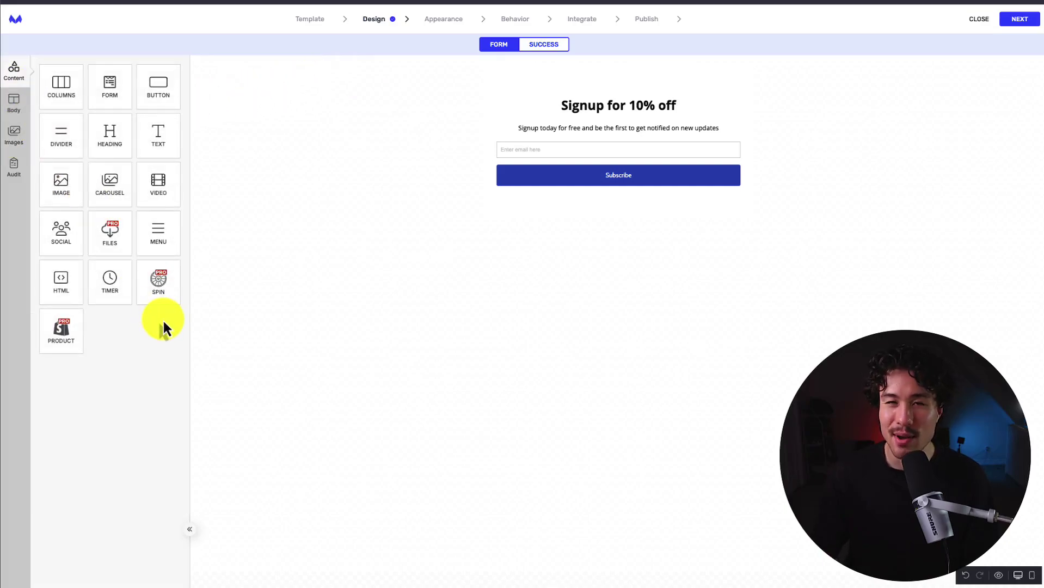
Step: Proceed to the appearance settings and set the popup's opening animation to Back In Down
click(1017, 20)
click(90, 231)
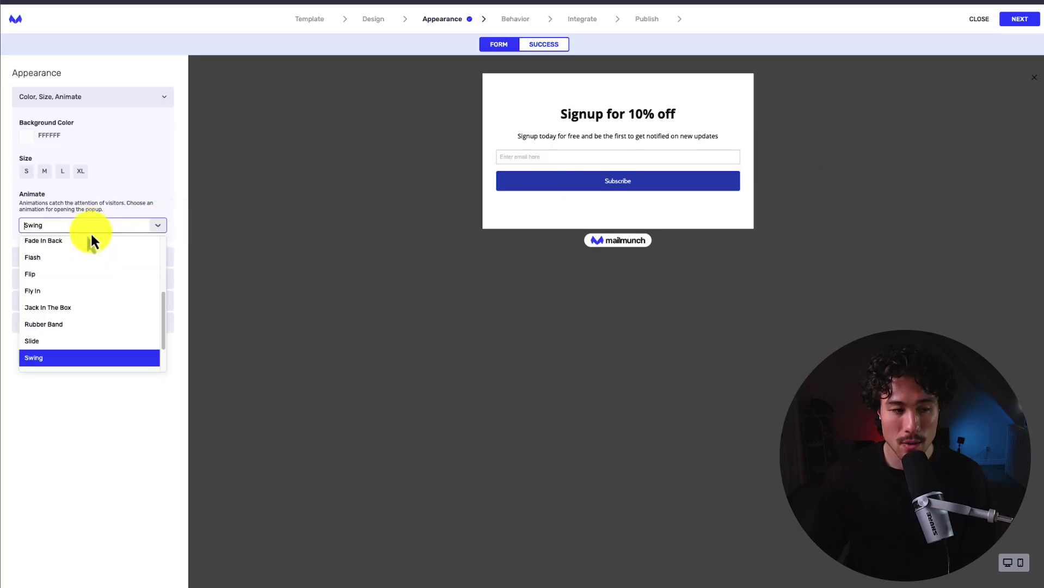
click(83, 258)
click(59, 265)
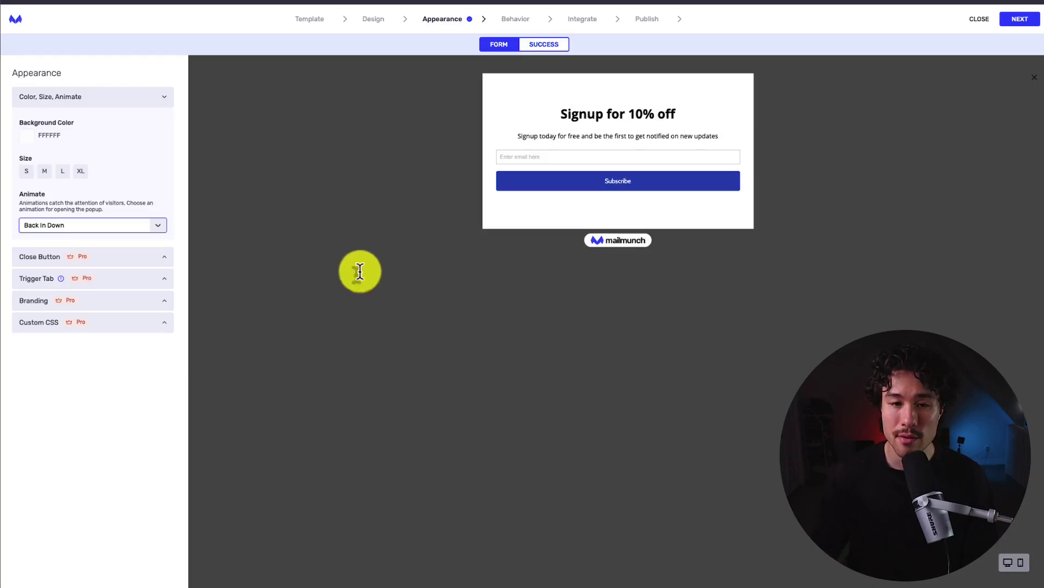
Step: Proceed to the behavior settings, set the popup's loading delay to 10 seconds and keep Show on Exit enabled
click(1025, 22)
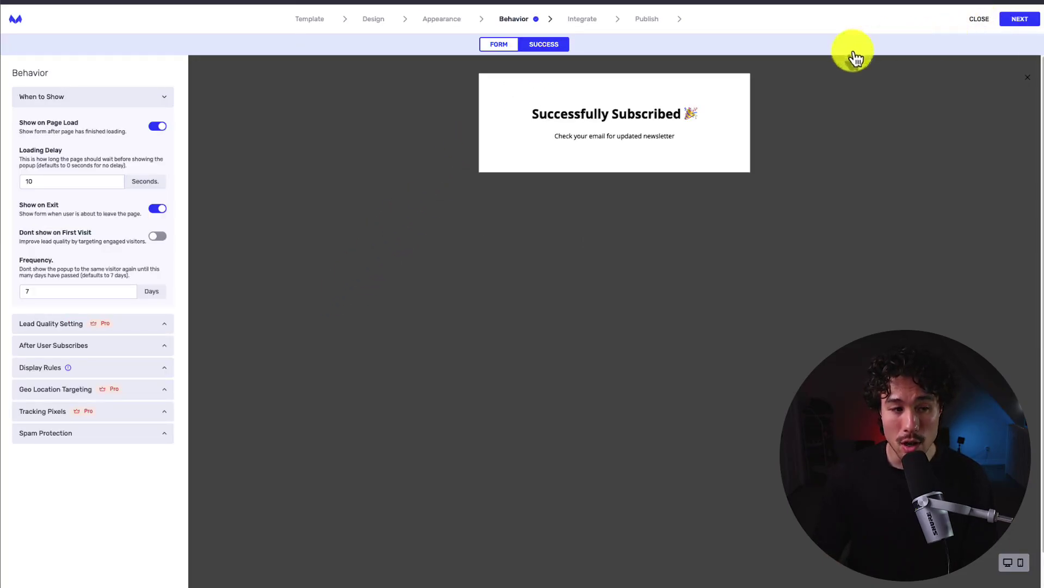
click(41, 181)
text(10)
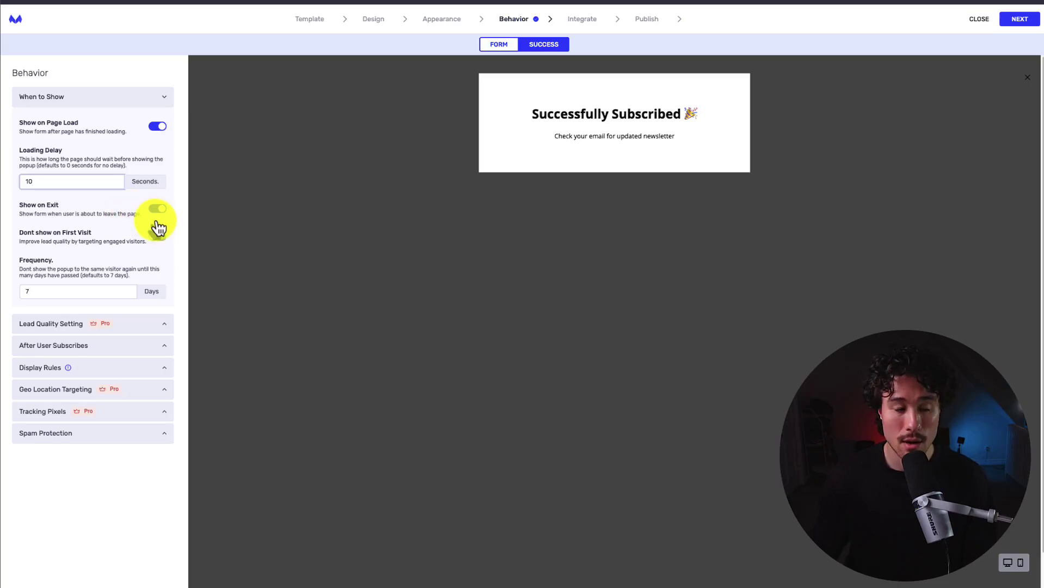
click(156, 216)
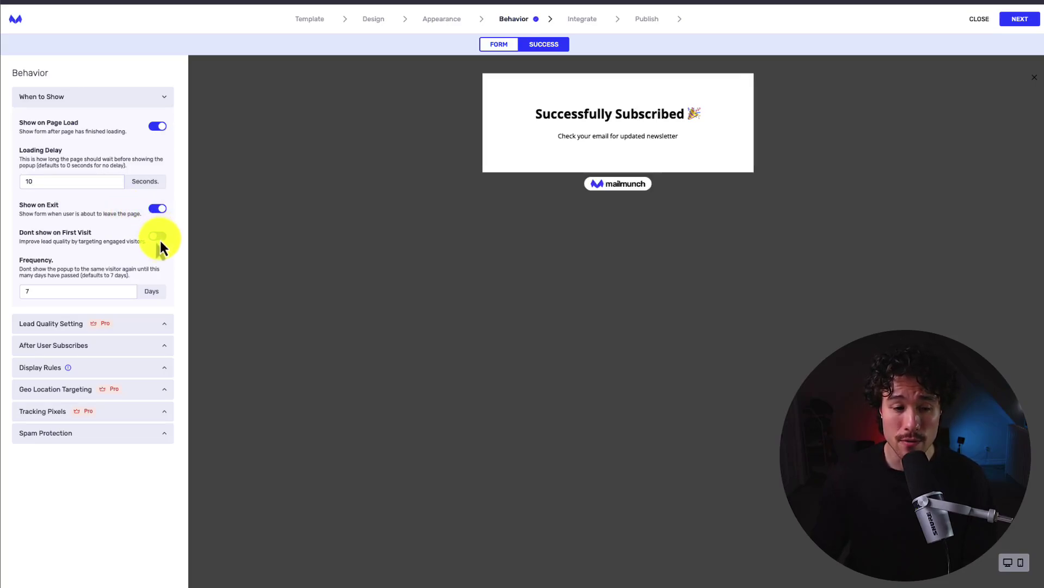
Step: Review the after-subscription settings with Shopify Customers as the contact list, and the display rules for devices and pages
click(124, 345)
scroll(122, 348, down, 2)
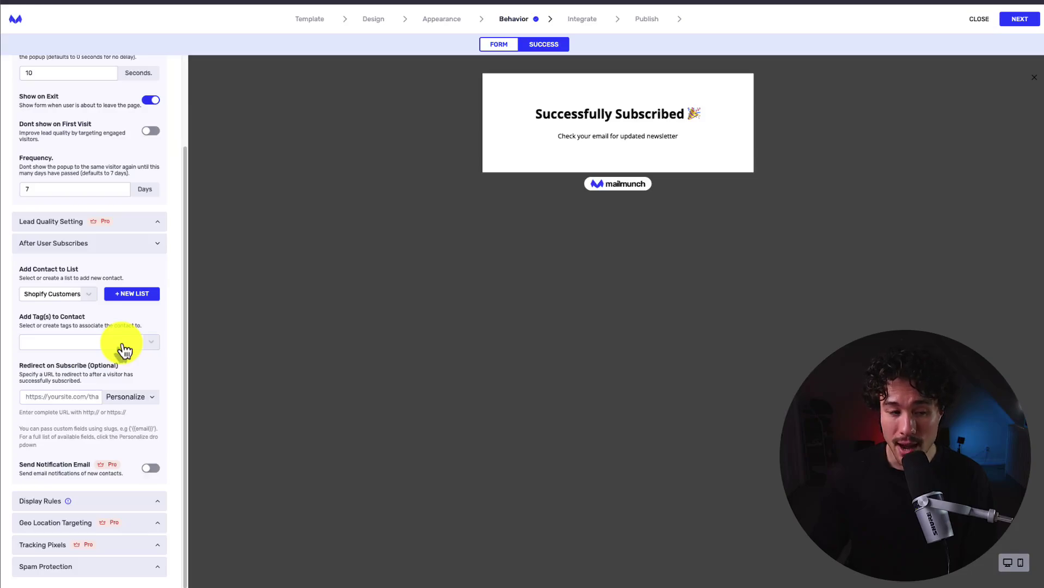
click(48, 295)
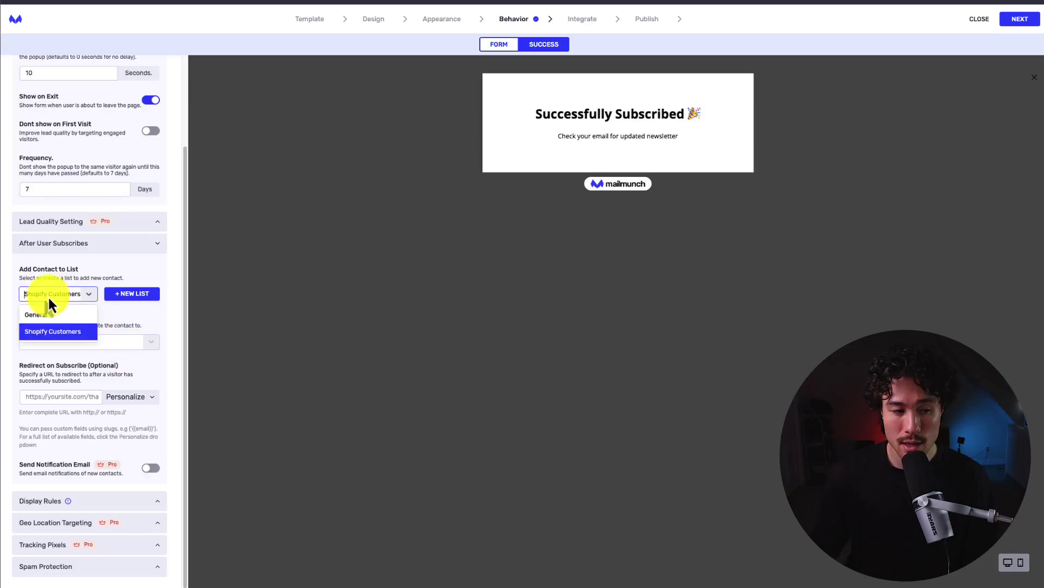
click(123, 271)
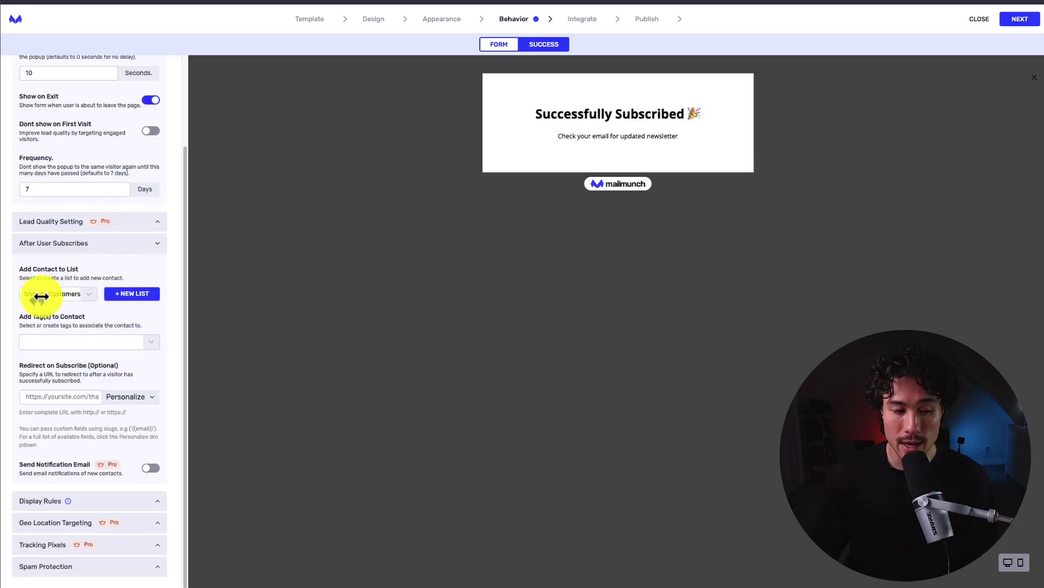
click(125, 500)
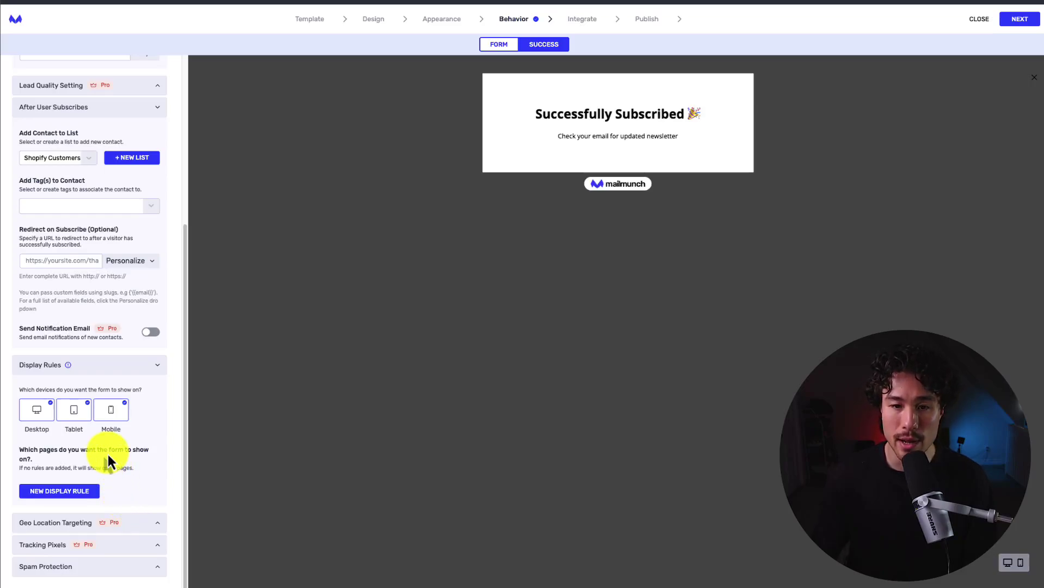
Step: Proceed to the integration stage and integrate the form with the connected Mailchimp account
click(1025, 24)
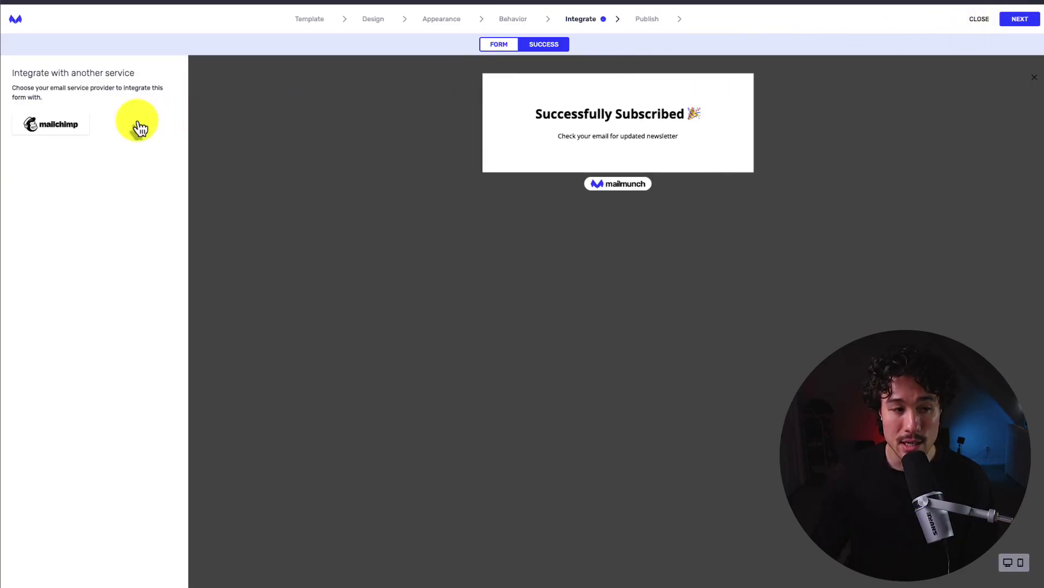
click(70, 129)
click(69, 156)
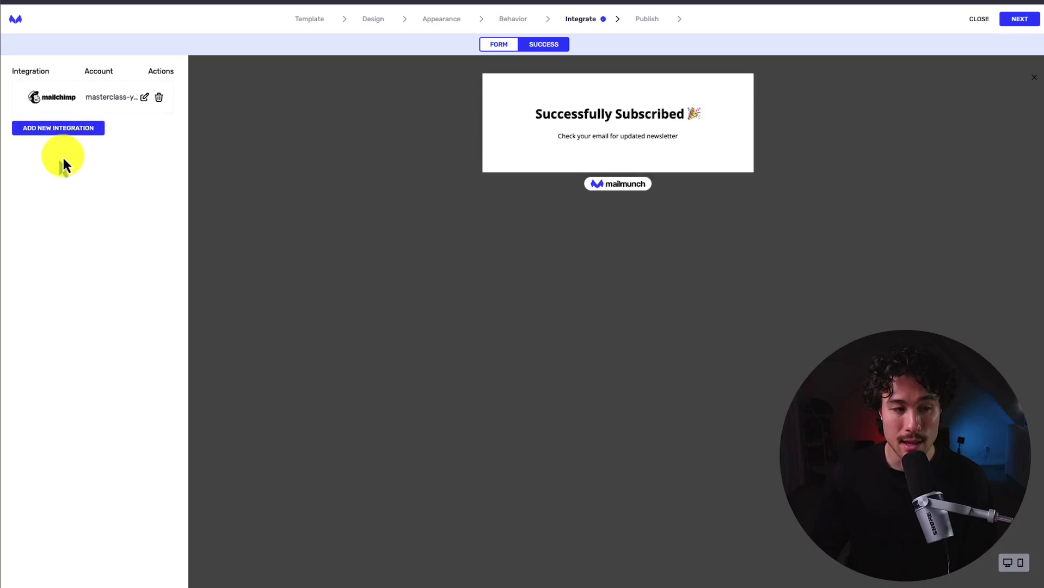
Step: Publish the popover form and finish its setup
click(1021, 22)
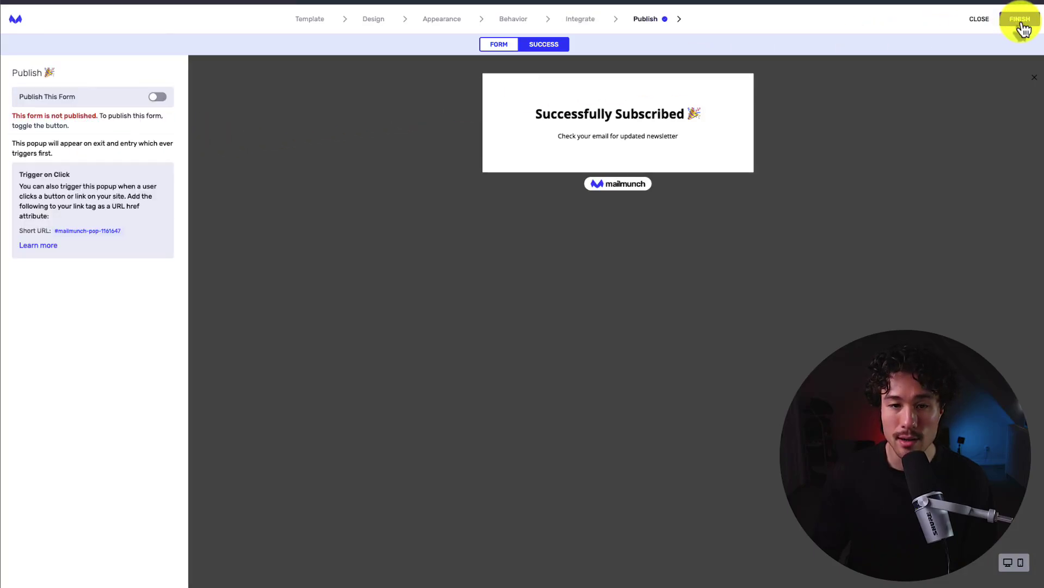
click(163, 99)
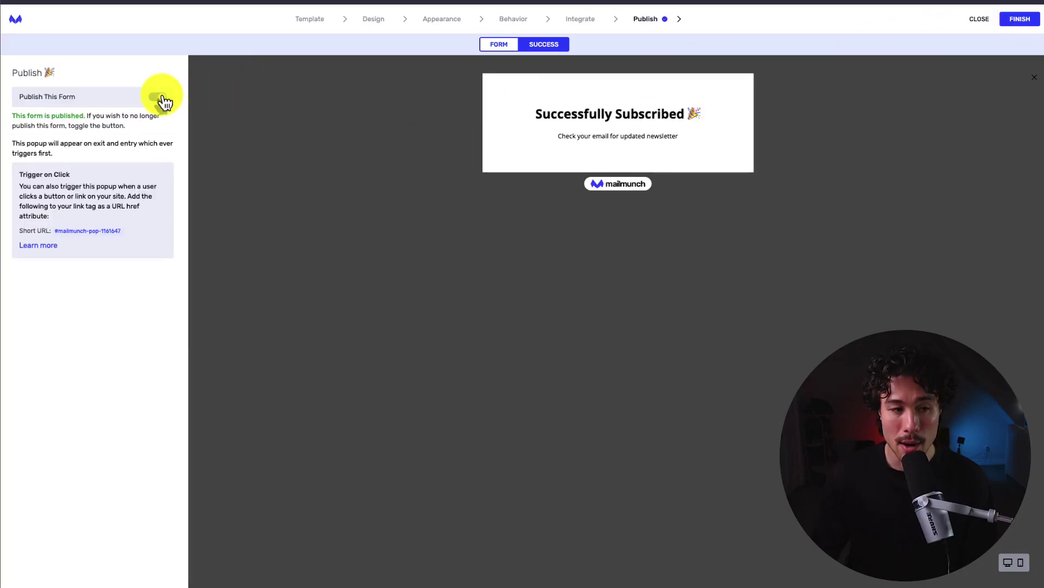
click(1020, 20)
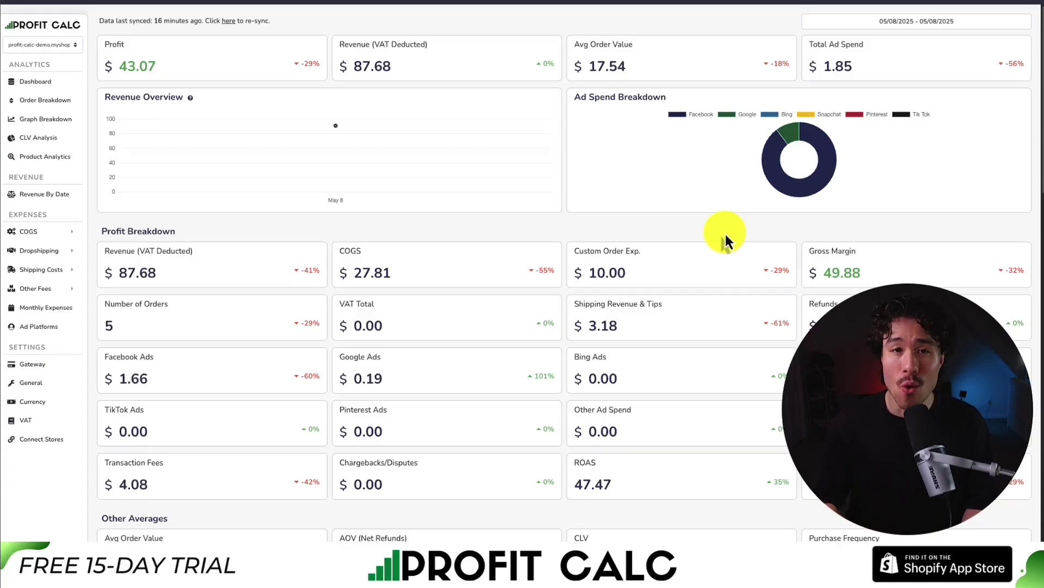
Step: Show the Profit Calc dashboard figures for the last 30 days and look through them
click(877, 20)
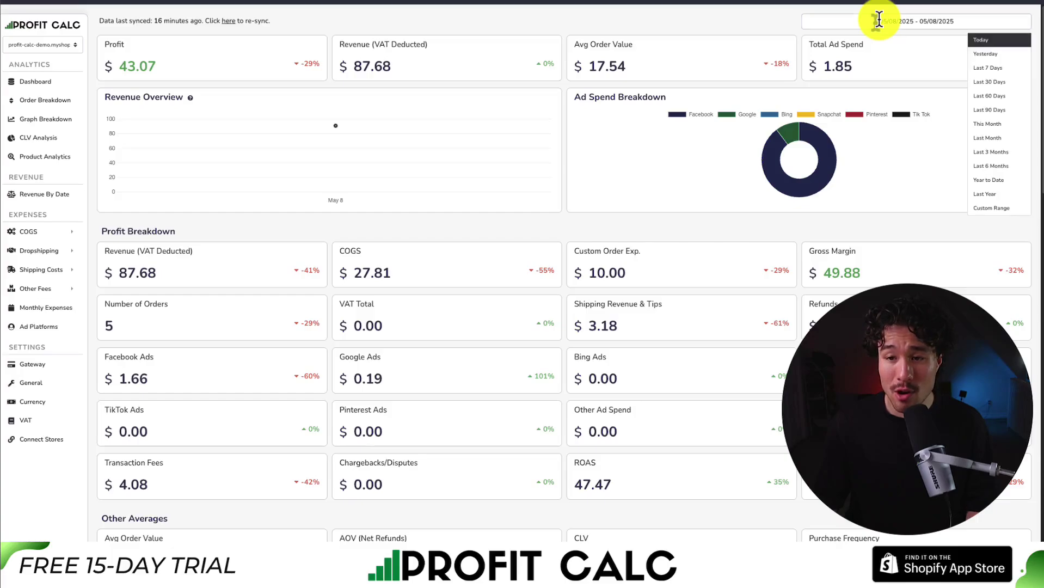
click(985, 81)
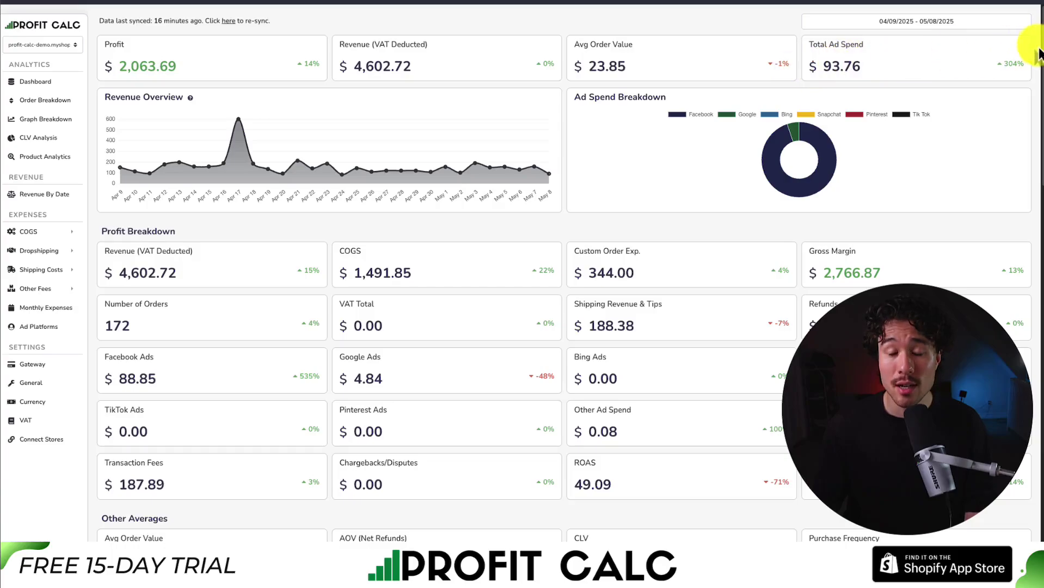
drag(1042, 49, 984, 94)
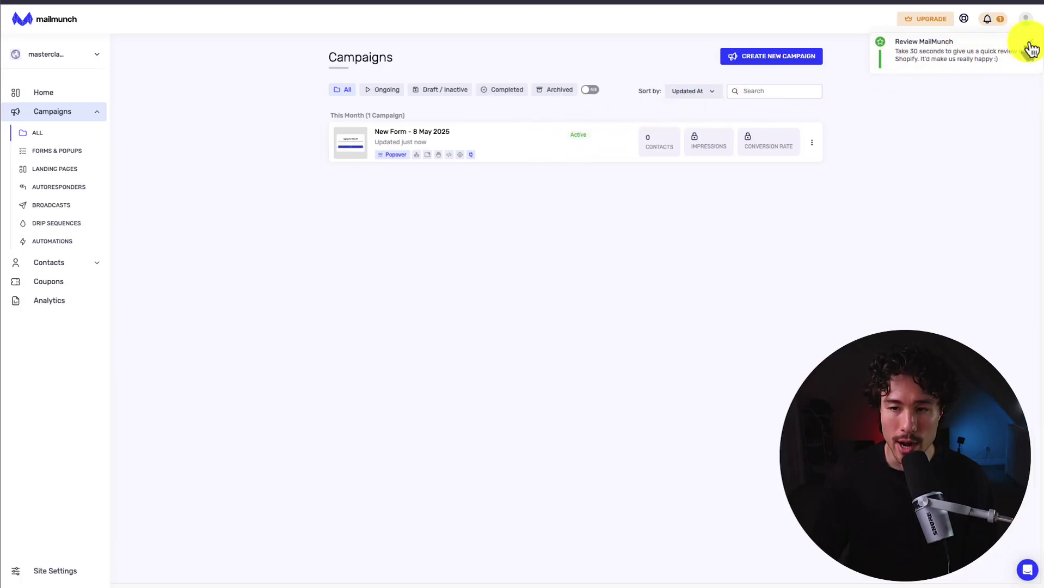
Step: Dismiss the Mailmunch review notification, then switch to Shopify and view the online store to check the signup popup
click(1030, 48)
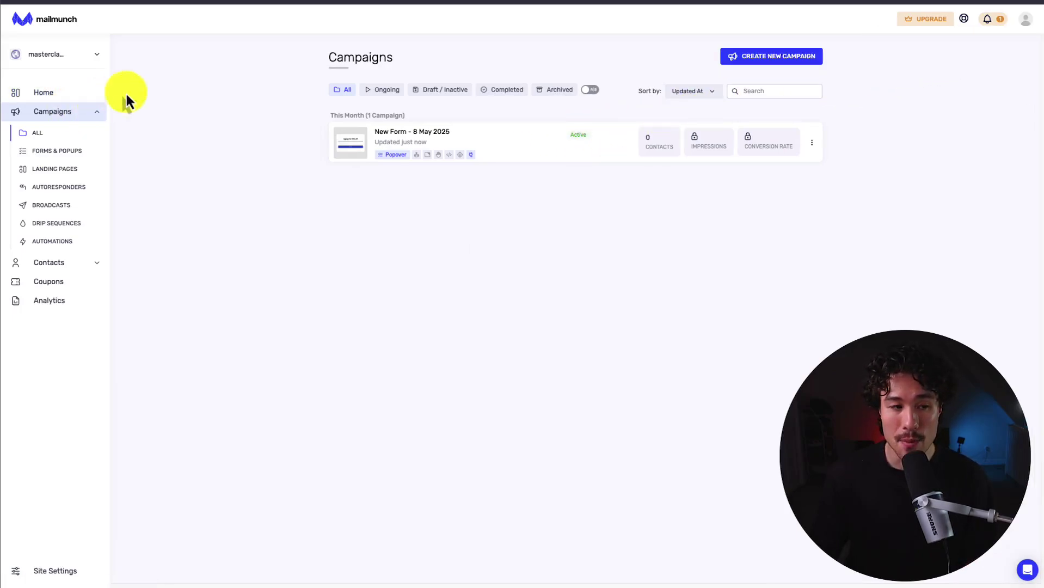
click(506, 1)
click(64, 54)
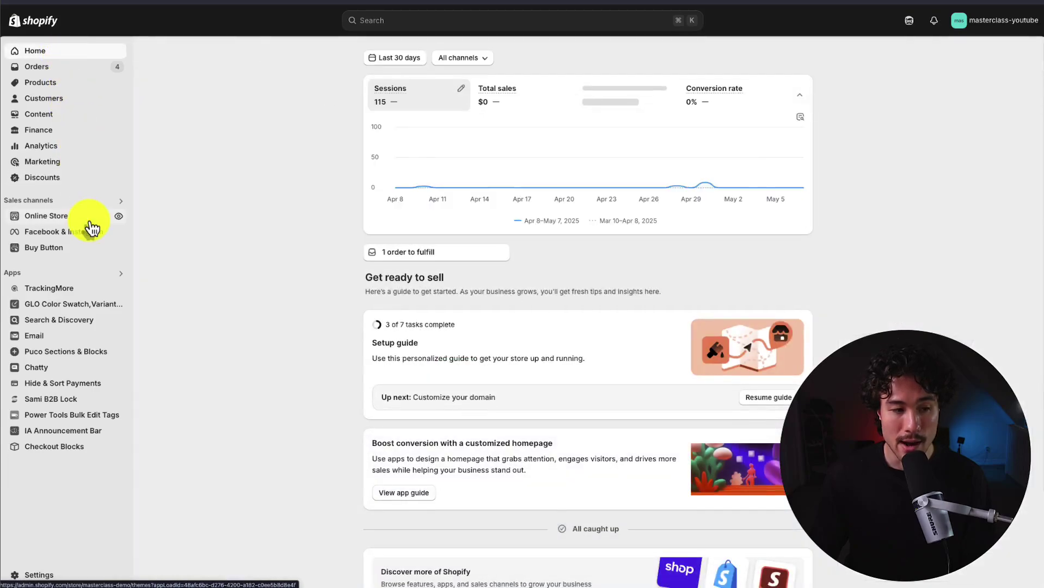
click(118, 219)
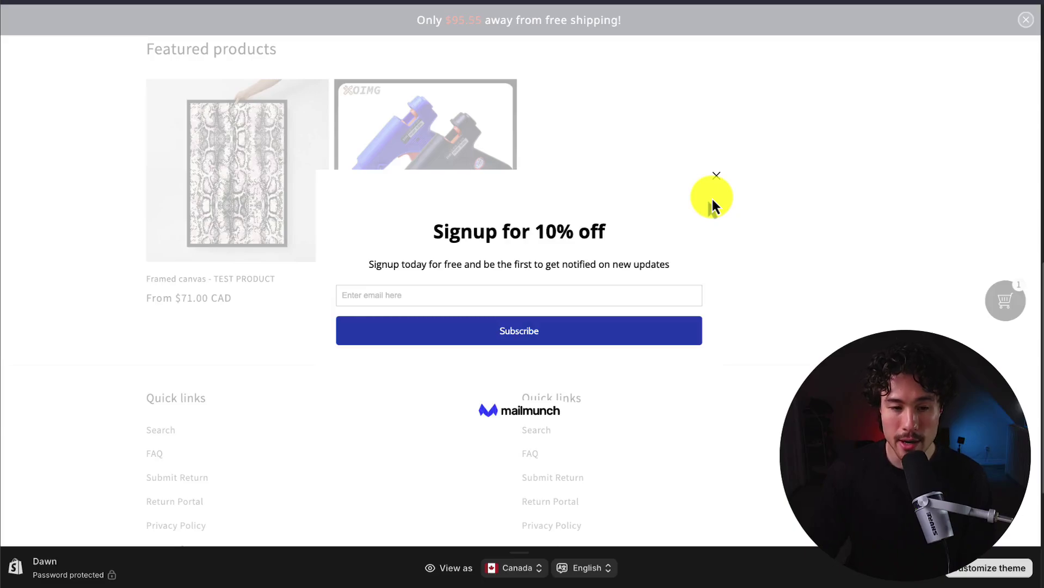
click(422, 294)
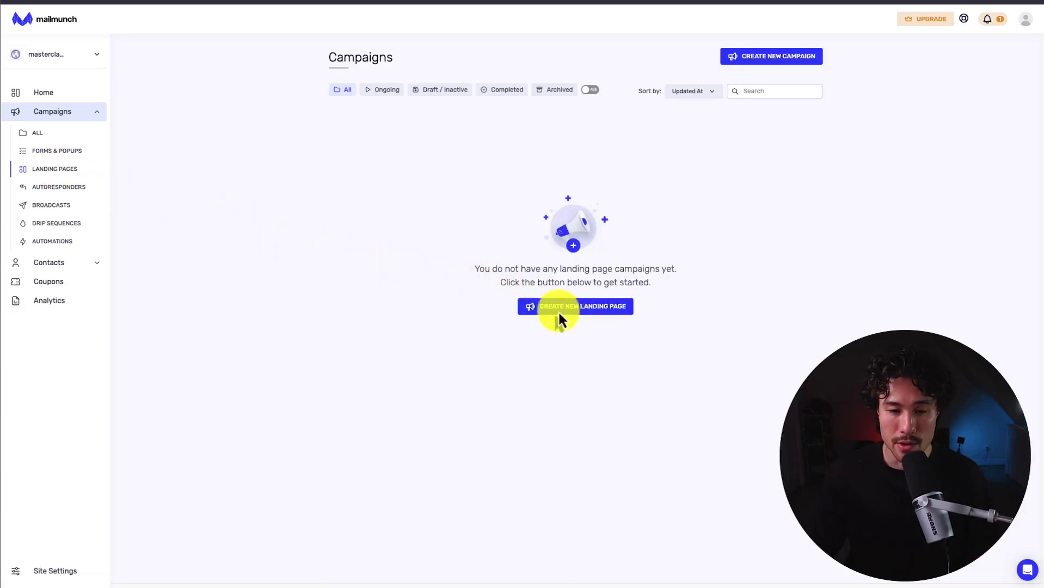
Step: Create a new landing page campaign in Mailmunch using the free "Landing page" template
click(531, 314)
click(498, 321)
click(495, 357)
click(608, 375)
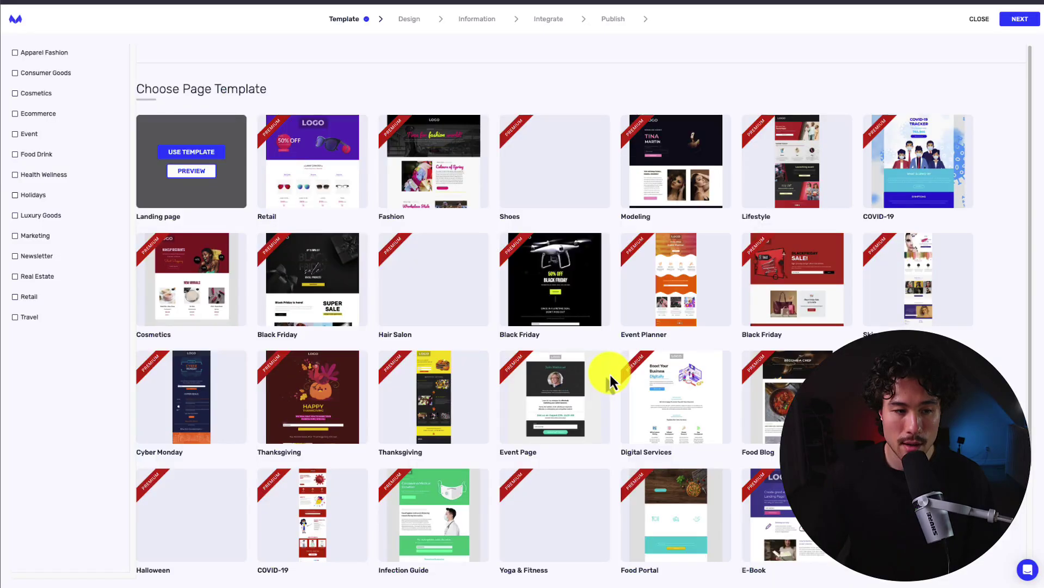
click(189, 153)
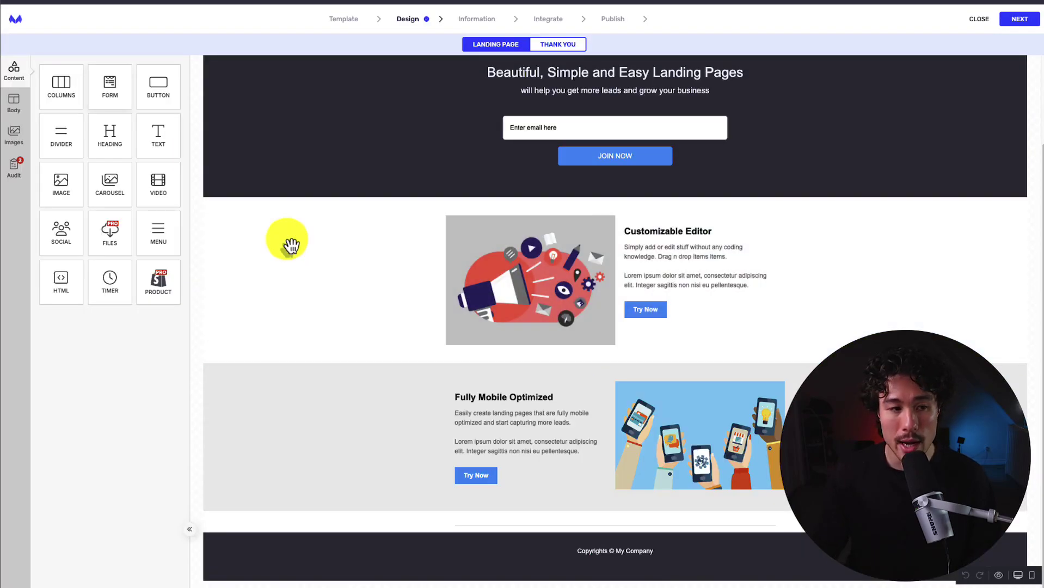
Step: Look over the landing page design and continue to its information settings, leaving the redirect to another website off
scroll(285, 243, up, 2)
scroll(285, 243, down, 2)
scroll(285, 243, up, 2)
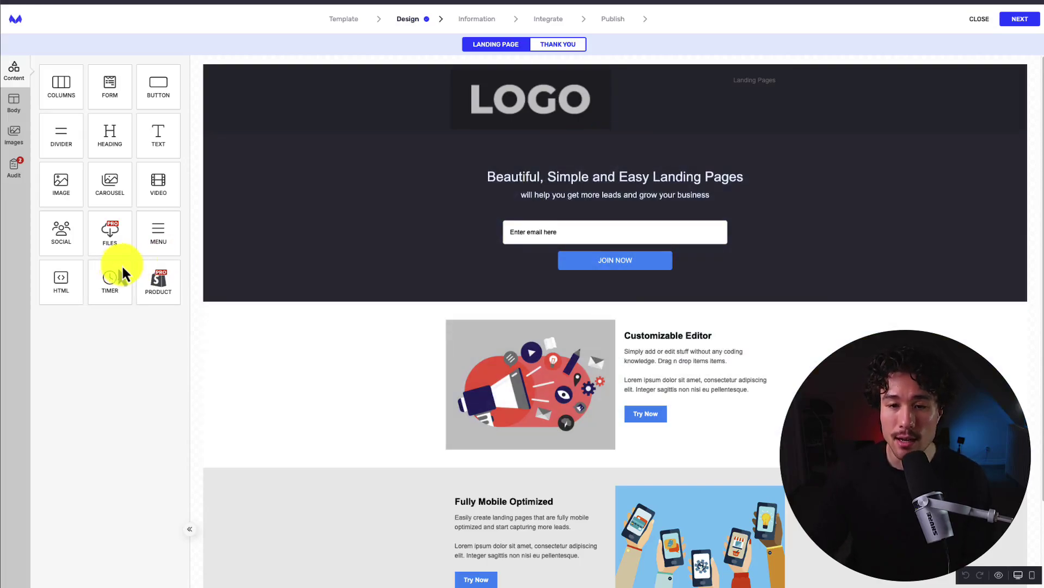
click(1021, 20)
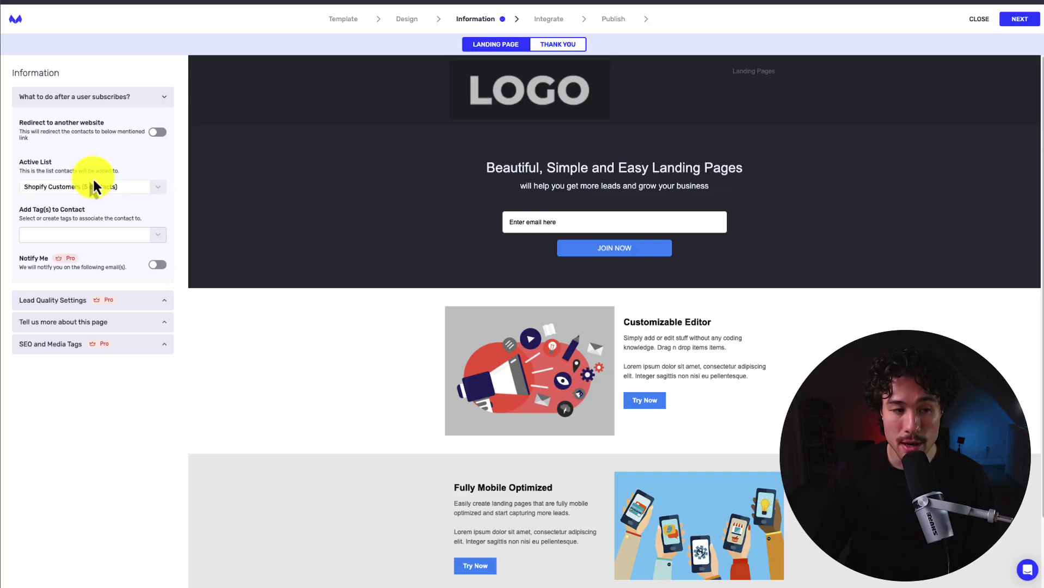
click(155, 131)
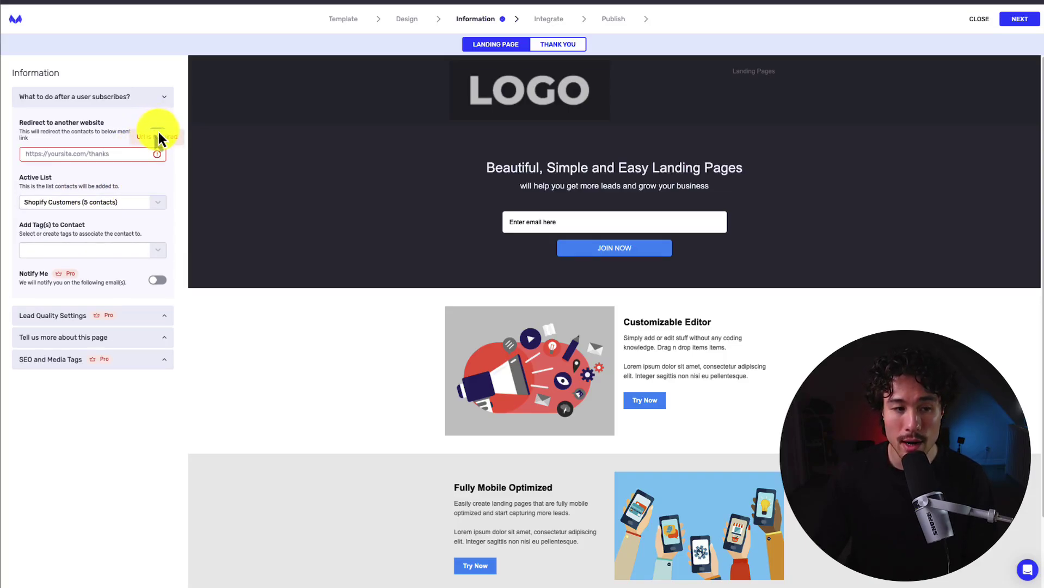
click(161, 131)
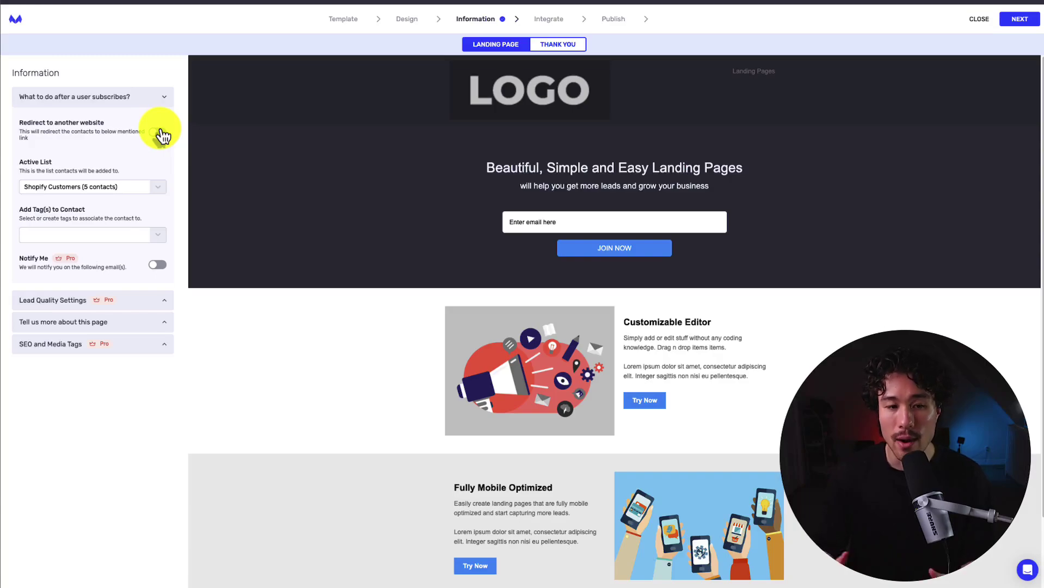
Step: Integrate the landing page with the connected Mailchimp account and continue to publishing
click(1017, 18)
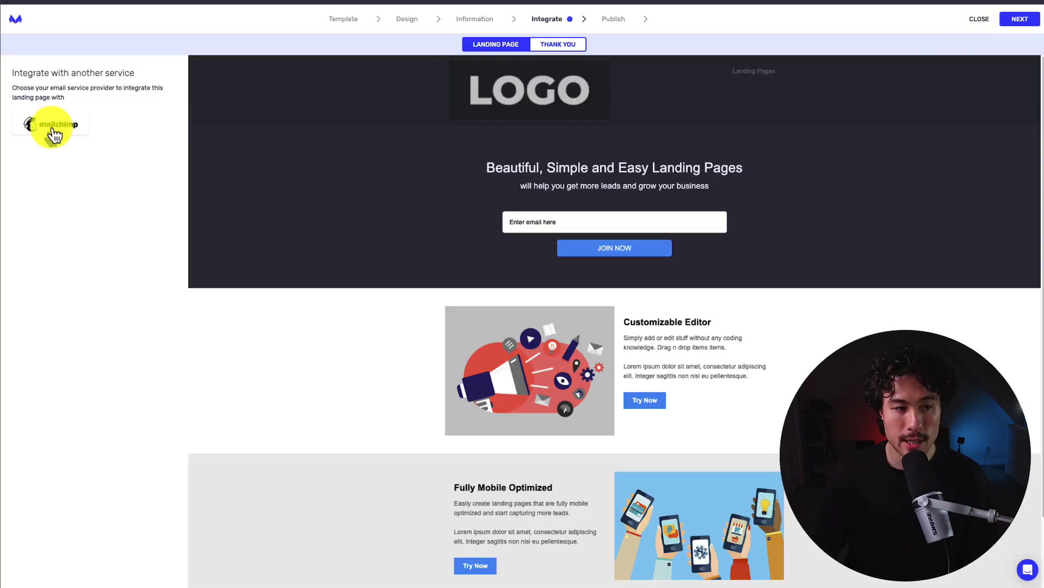
click(50, 125)
click(52, 145)
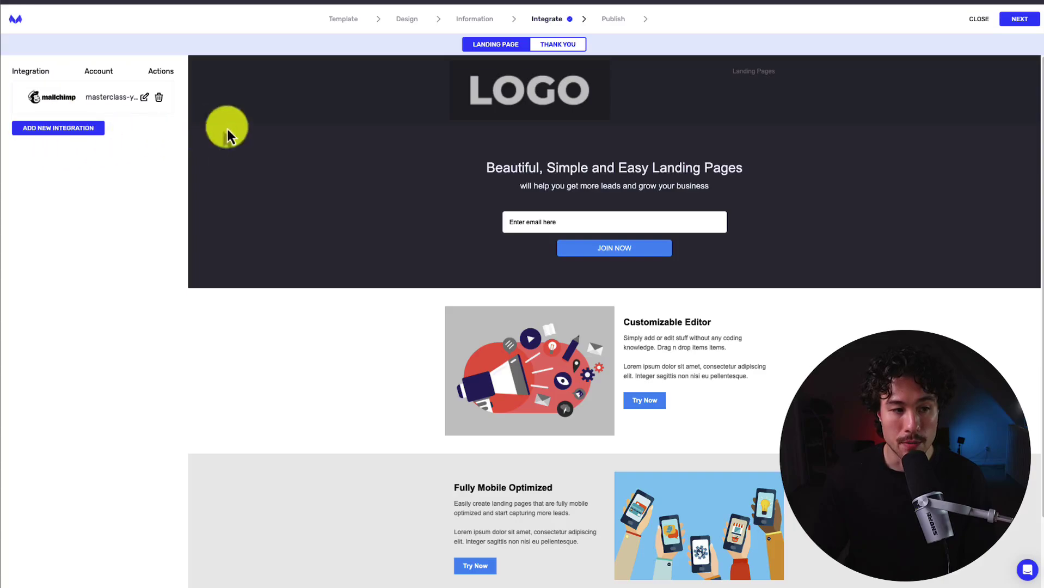
click(1023, 19)
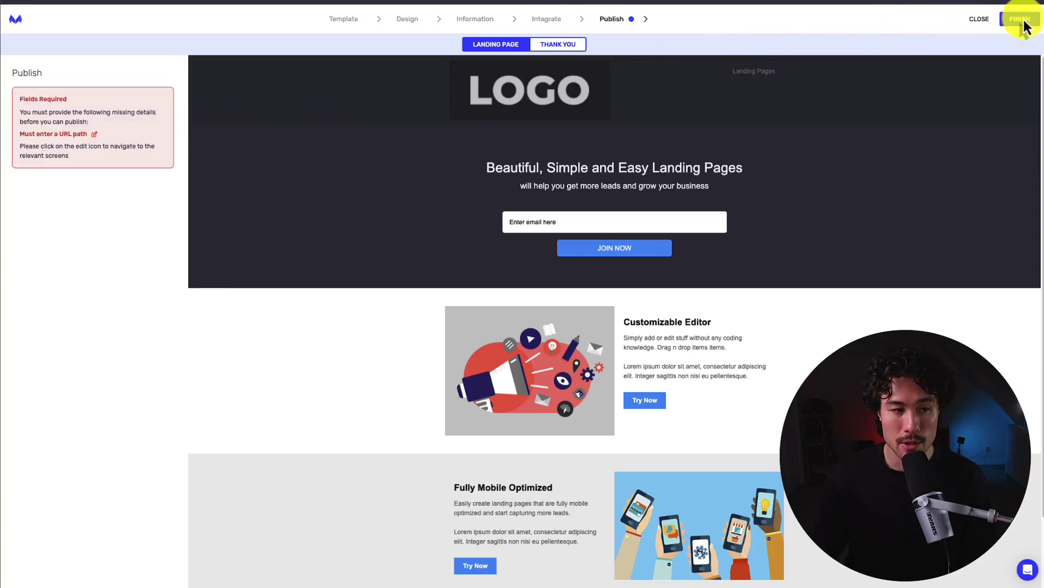
click(94, 134)
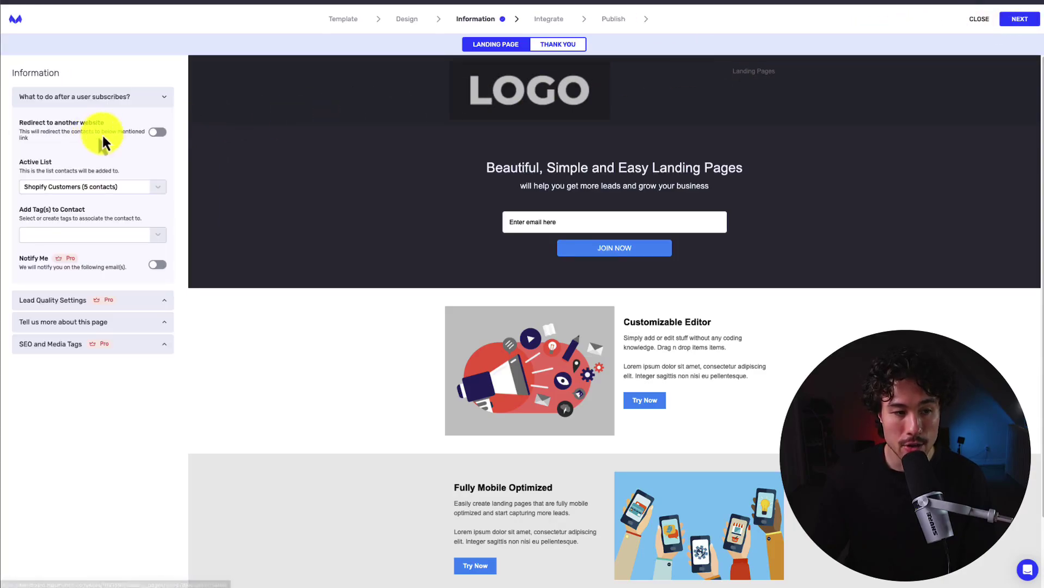
click(155, 136)
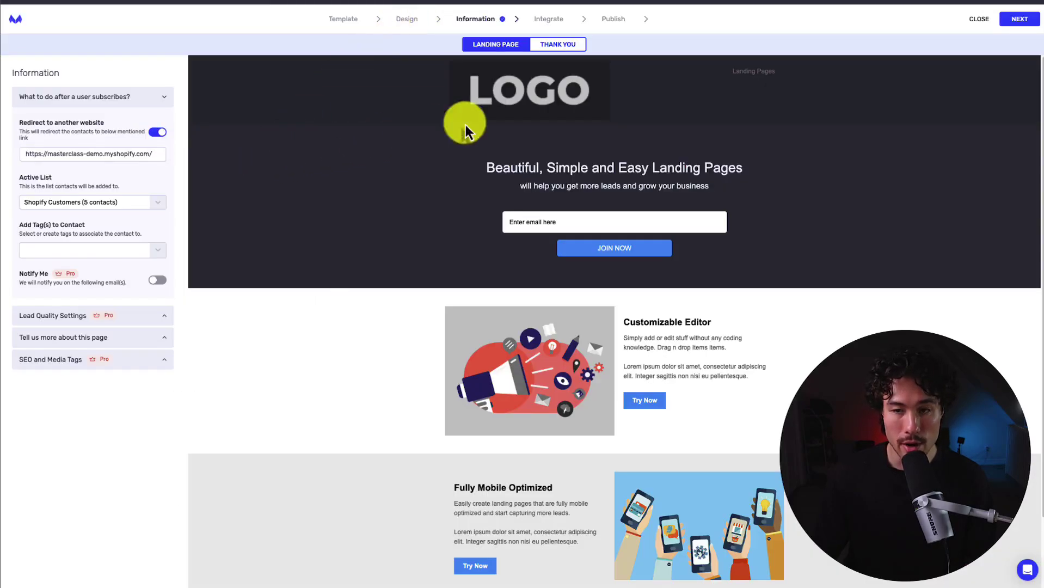
click(1021, 21)
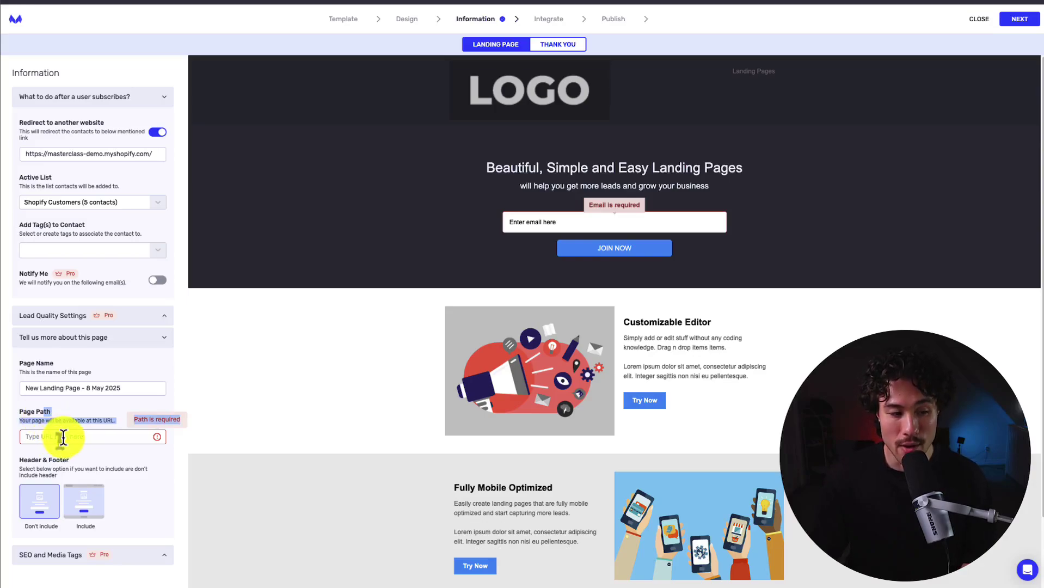
Step: Set the landing page's path to emailsignup and go through the remaining setup stages to finish
click(63, 435)
text(httpsmasterclass-demomyshopifycom)
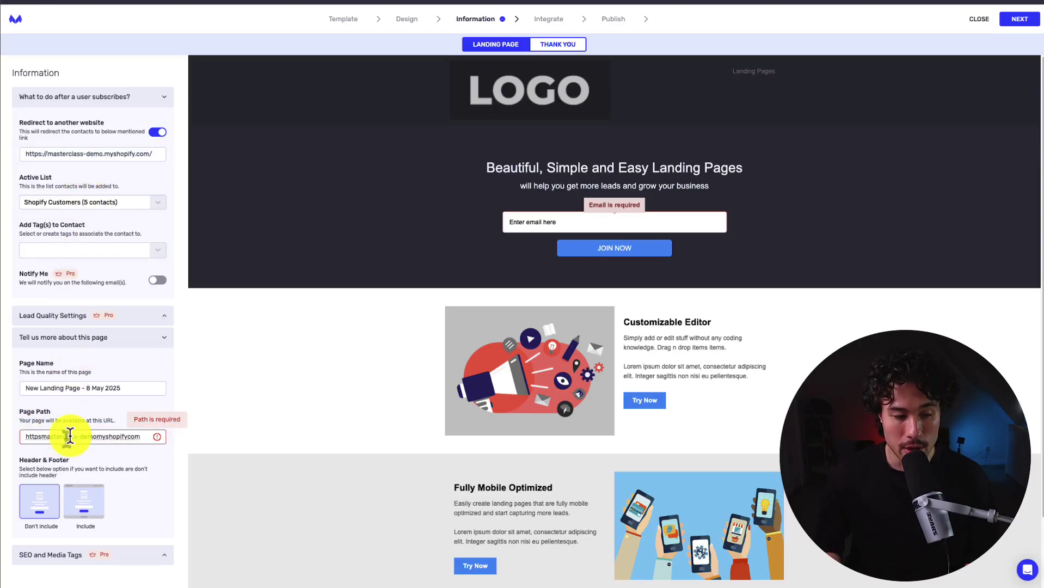
key(ctrl+a)
key(BackSpace)
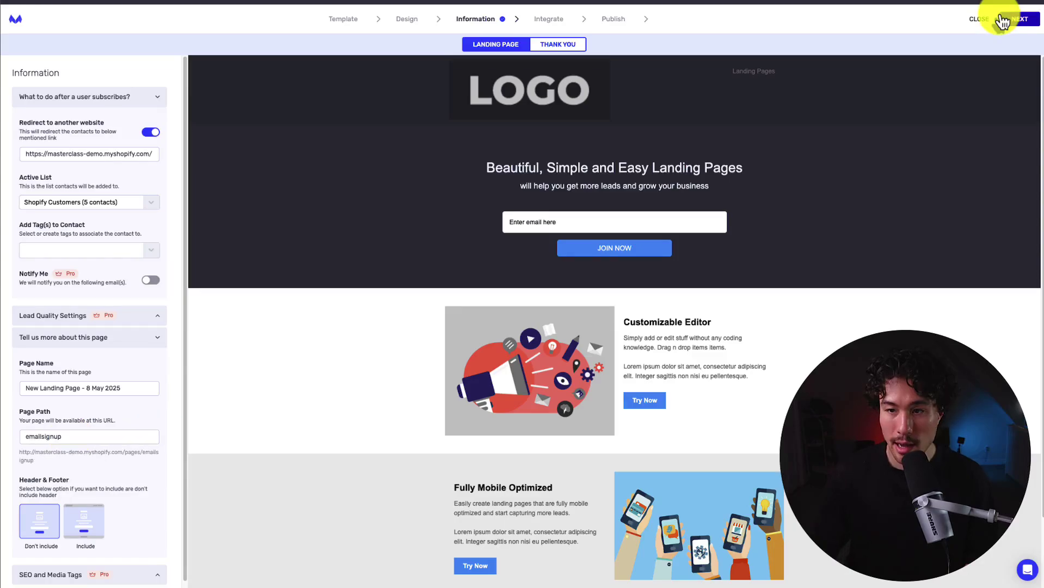
click(1020, 18)
click(1019, 19)
click(1019, 19)
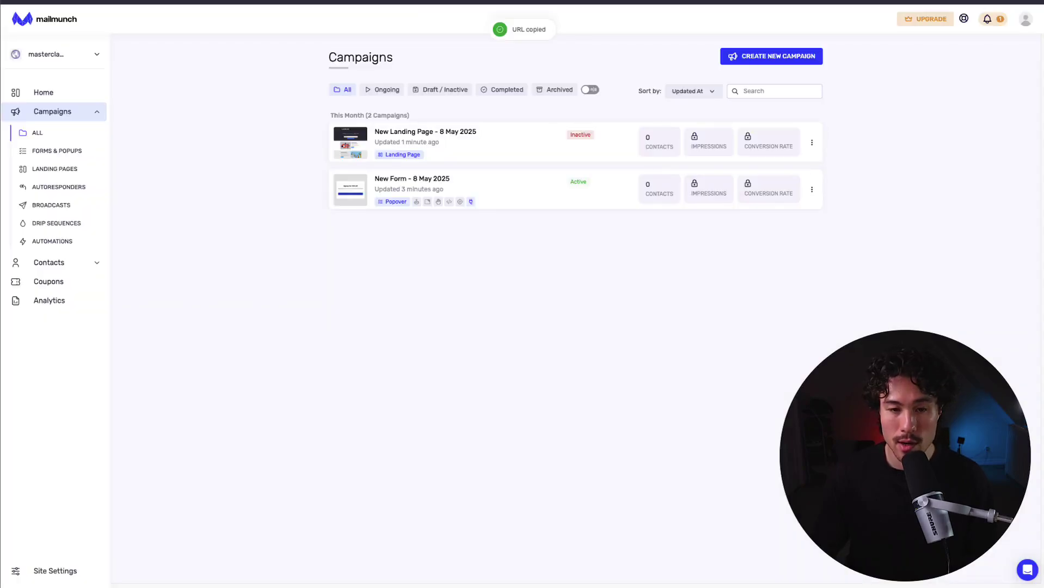
Step: Reopen the inactive landing page campaign, publish it to Shopify and finish its setup
click(813, 146)
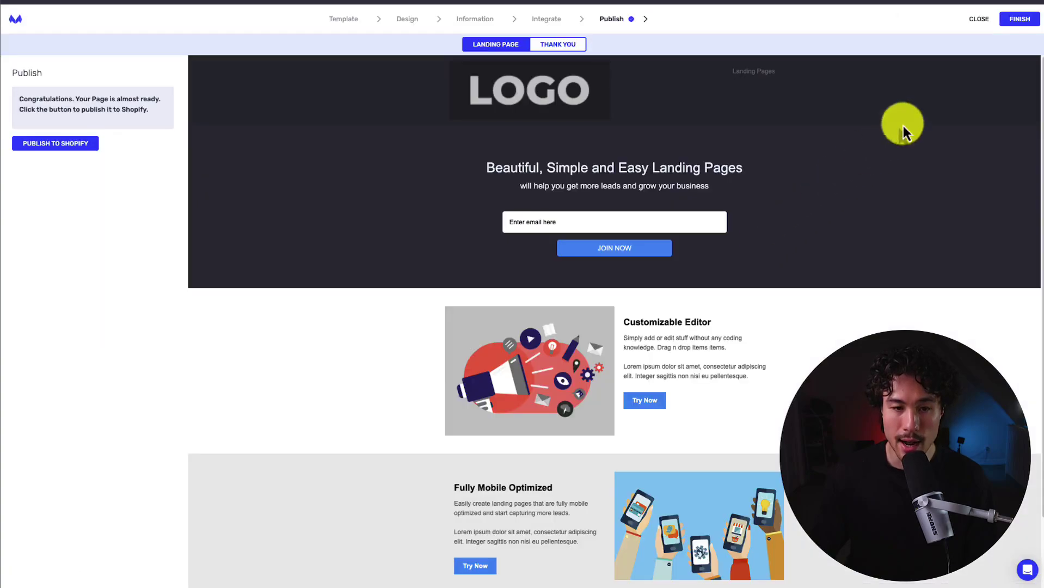
click(49, 143)
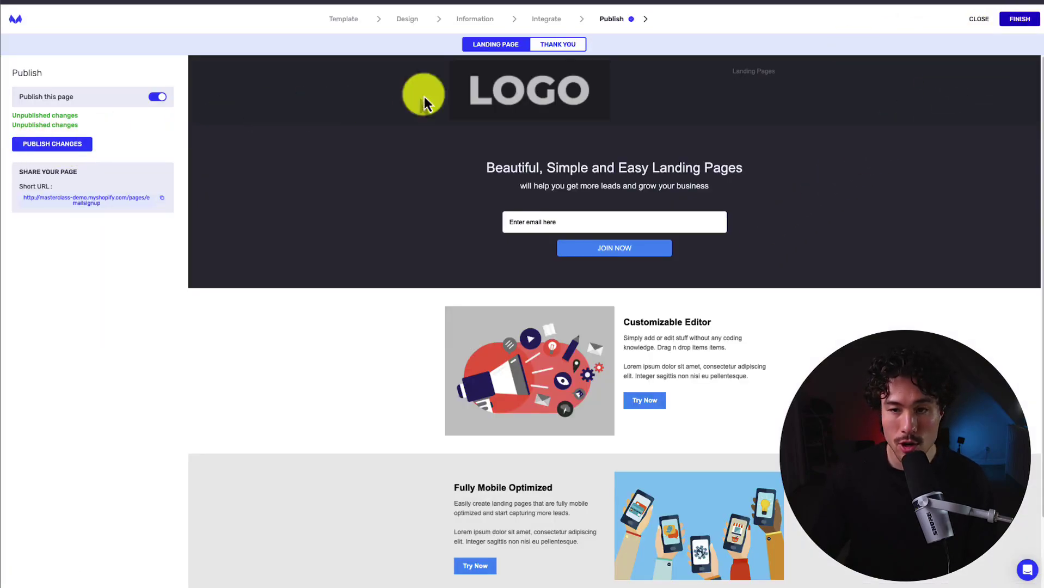
click(1018, 19)
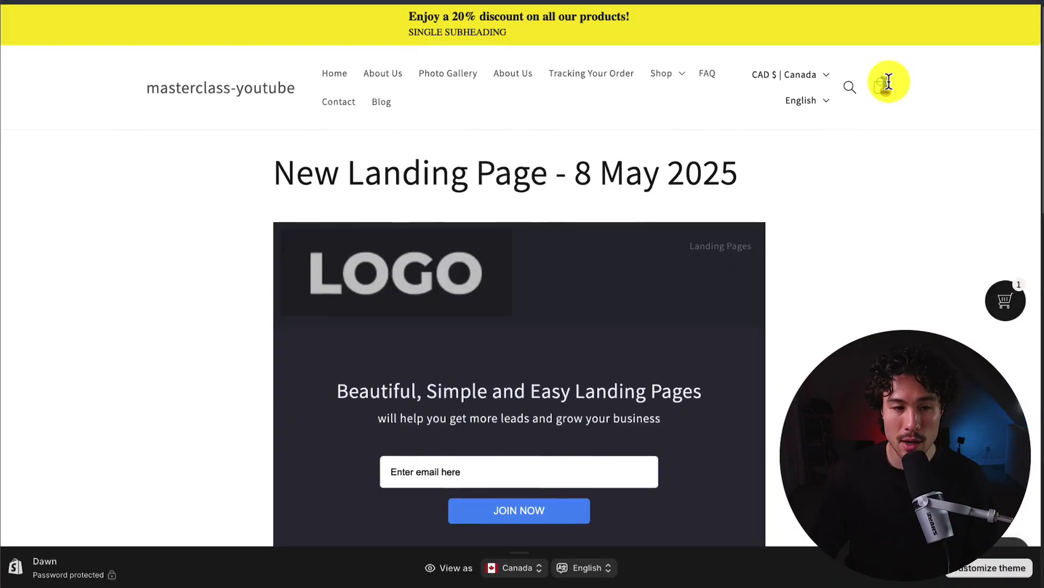
Step: View the published landing page on the online store and check its content and email signup field
scroll(888, 81, down, 15)
scroll(888, 81, up, 15)
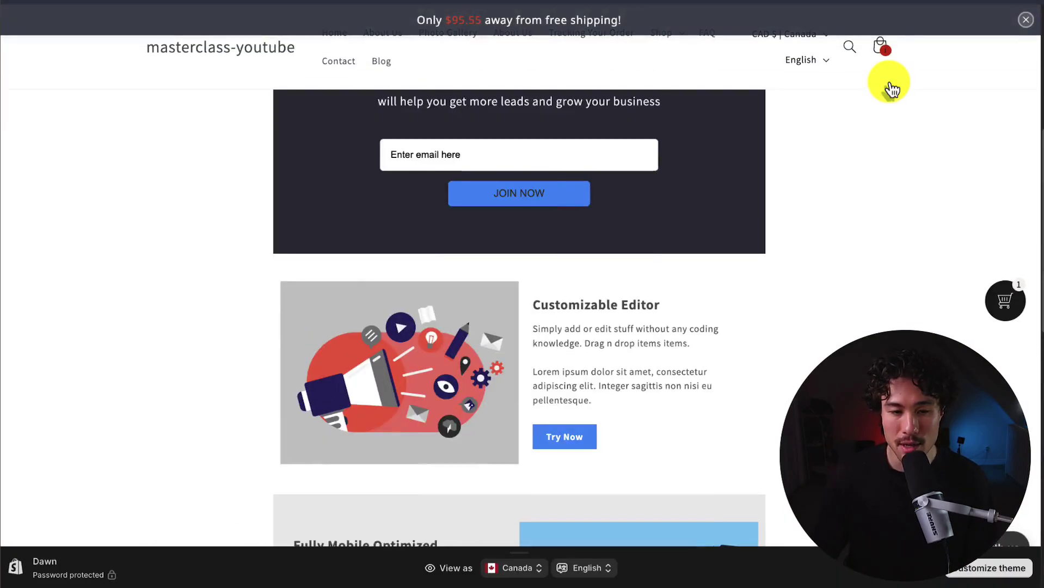
scroll(481, 319, down, 3)
click(470, 325)
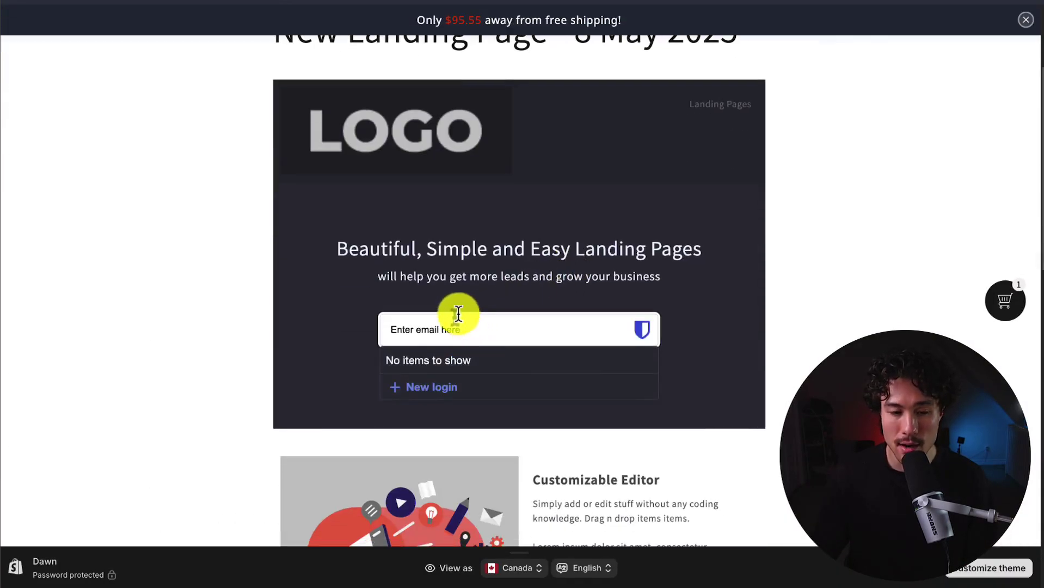
scroll(672, 330, up, 1)
scroll(671, 328, up, 3)
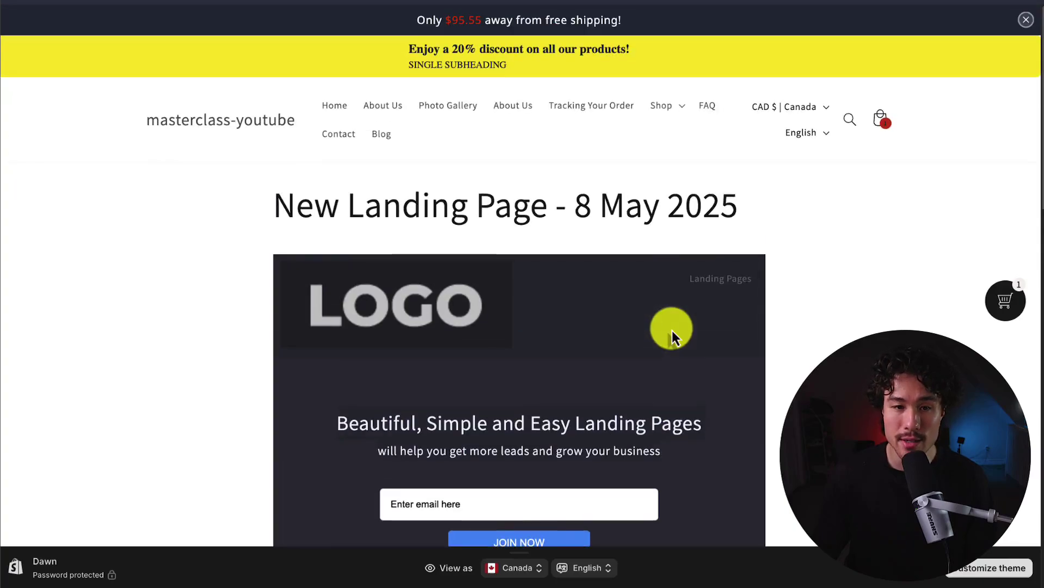